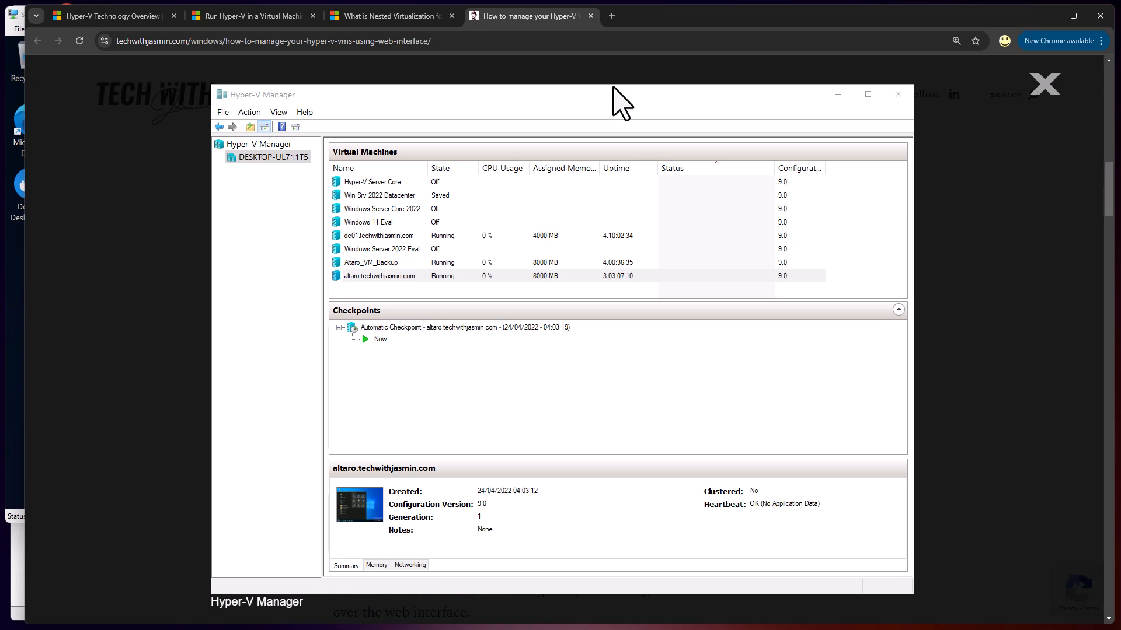
Review how nested virtualization exposes hardware extensions to virtual machines, plus the Dynamic Memory and Runtime Memory Resize section, in the What is Nested Virtualization article
key(ctrl+shift+Tab)
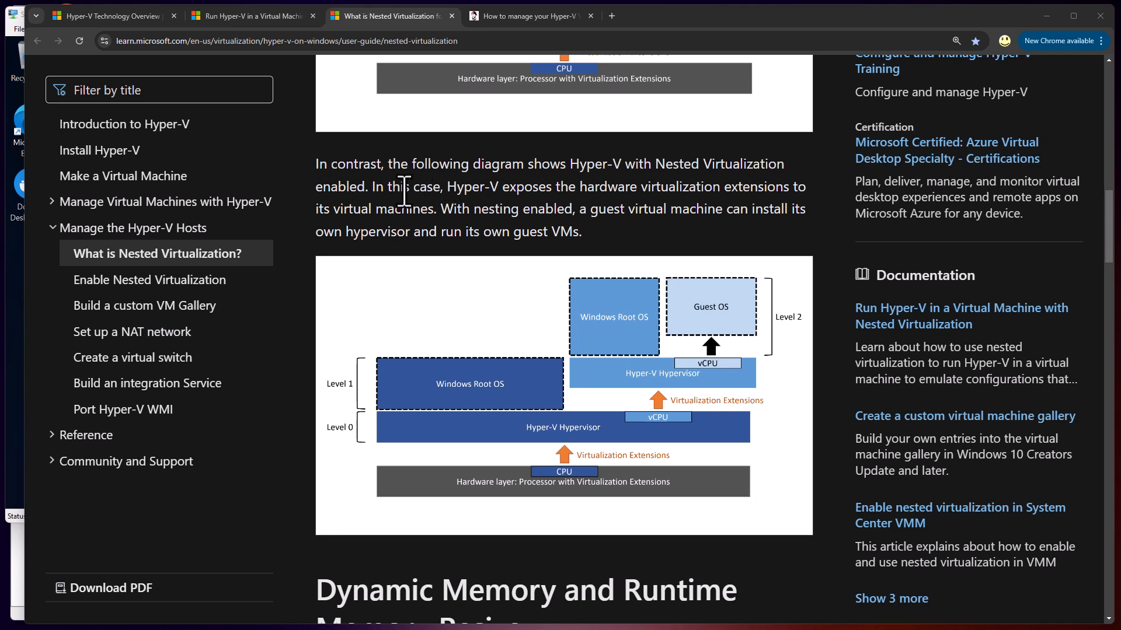
drag(372, 187, 432, 208)
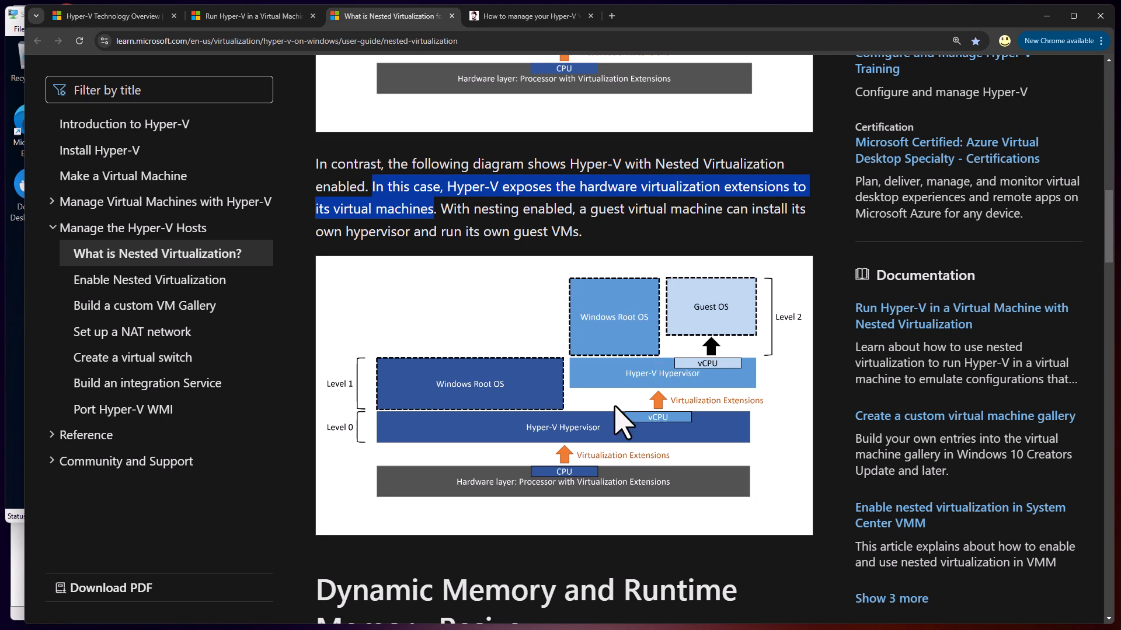
scroll(622, 418, down, 7)
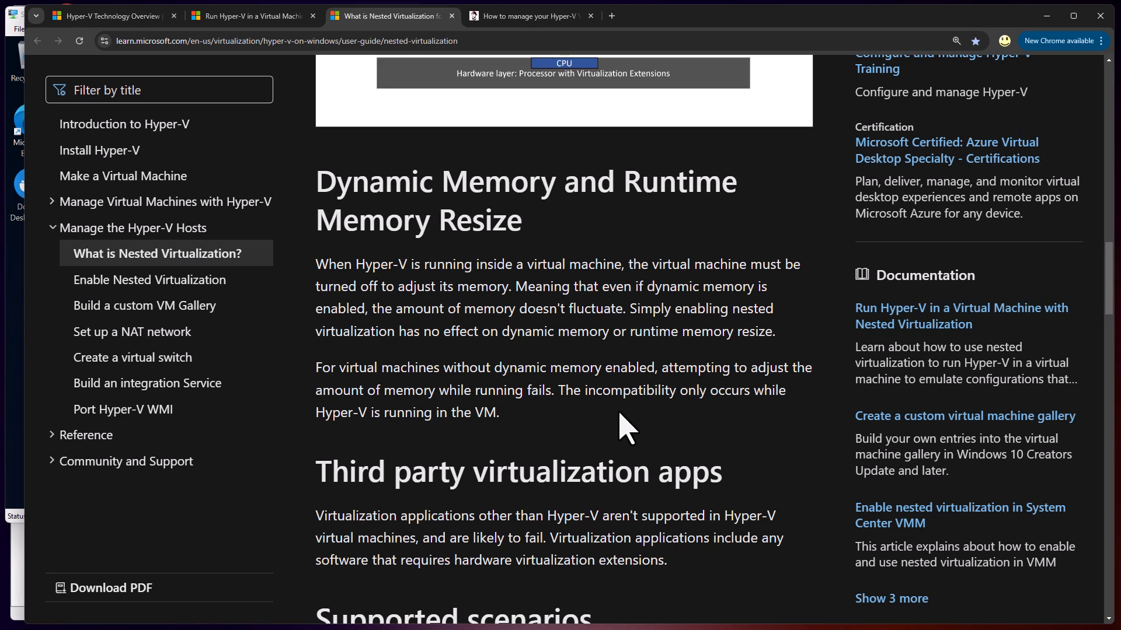
scroll(620, 413, down, 1)
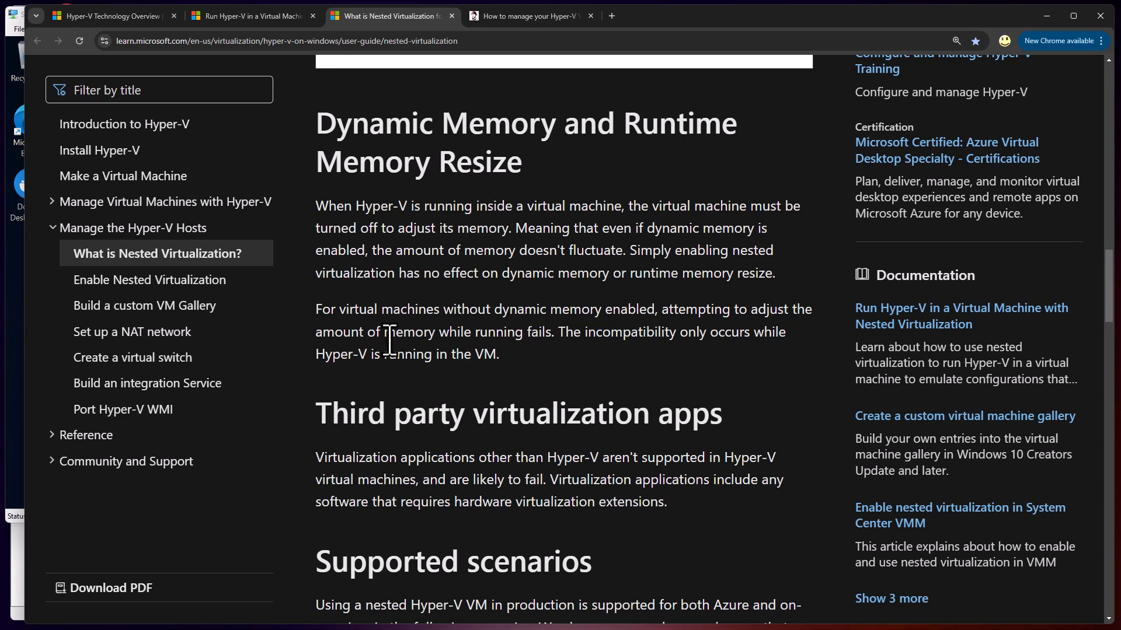
Read the Hyper-V VMs on Hyper-V VMs section, highlighting the guidance on using a nested Hyper-V VM in production
scroll(391, 333, down, 10)
drag(334, 145, 656, 155)
click(416, 211)
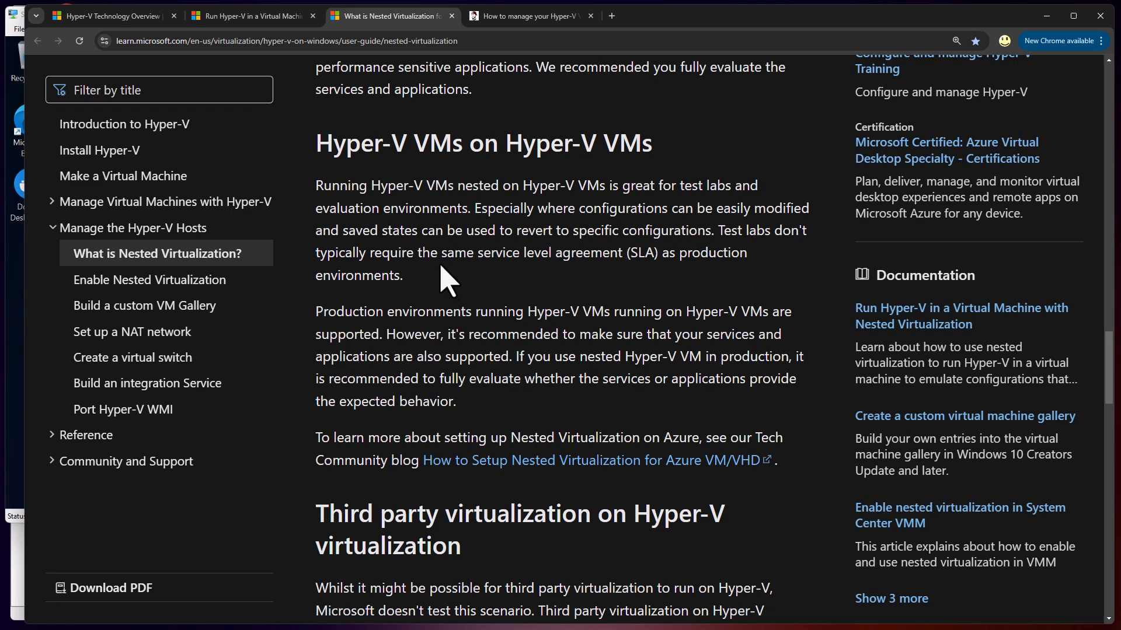
scroll(397, 261, down, 1)
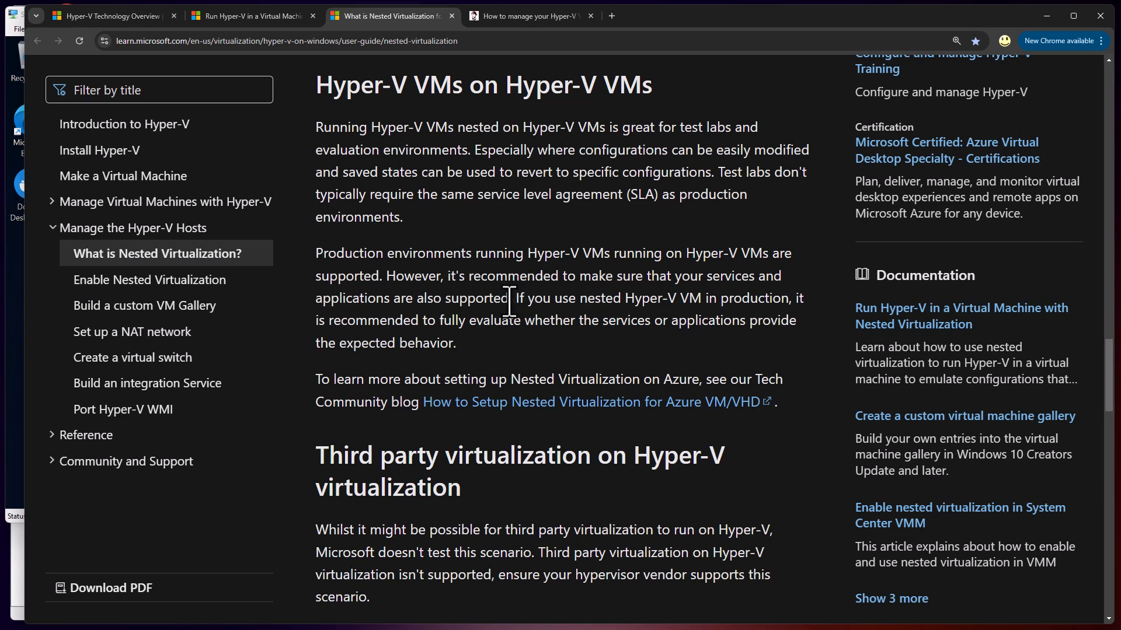
drag(512, 301, 790, 298)
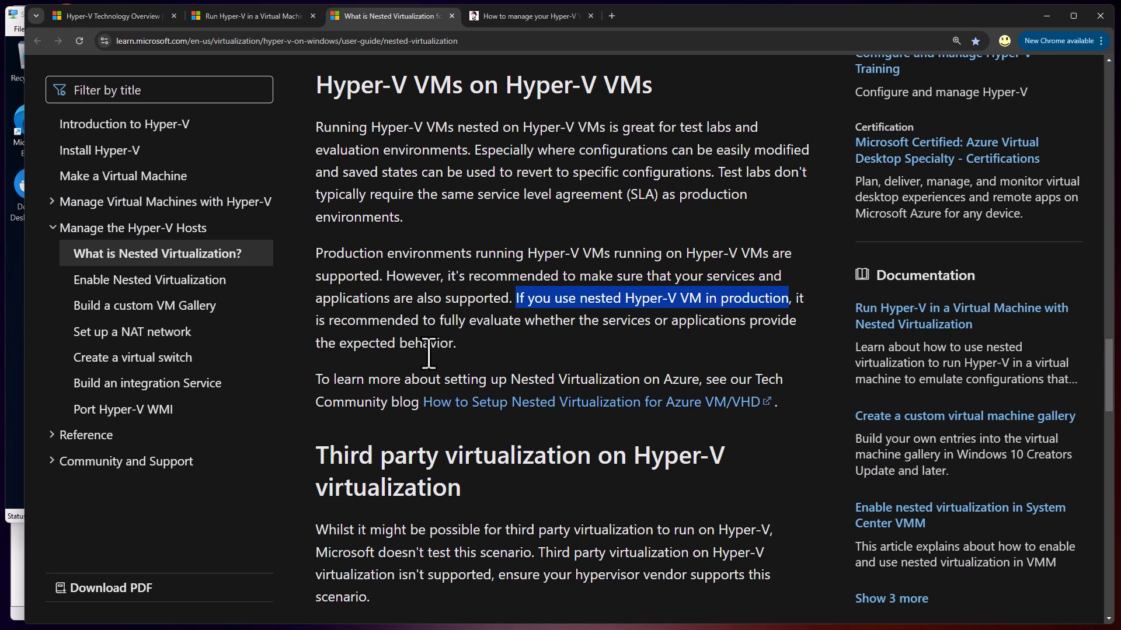
click(542, 368)
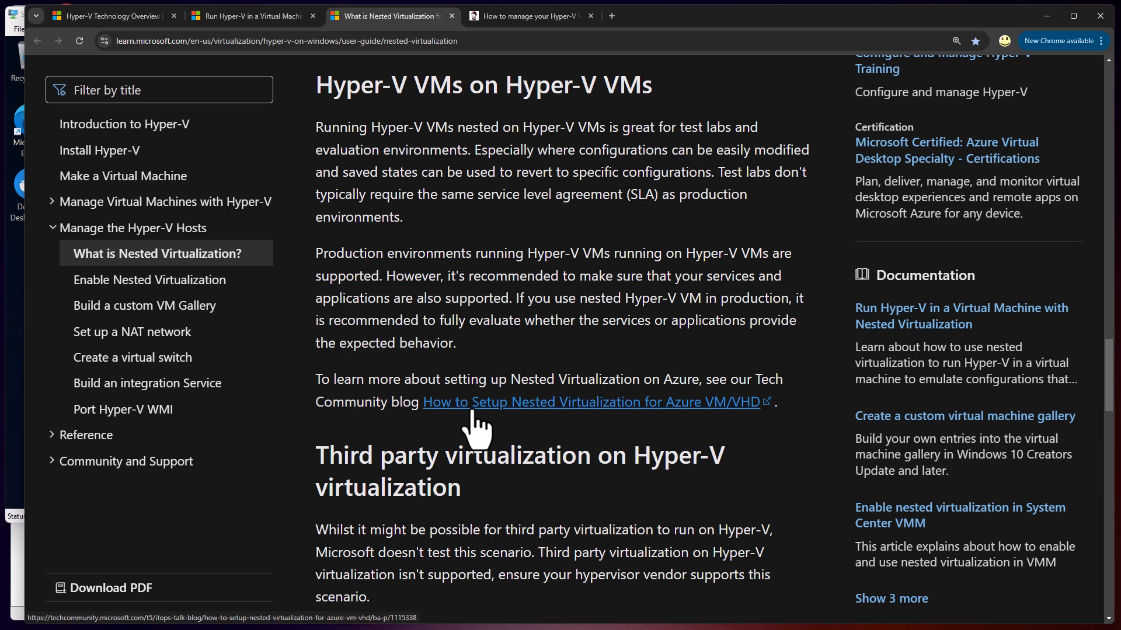
Examine the section on running WSL2 in a nested Hyper-V VM and highlight its support statement
scroll(476, 429, down, 10)
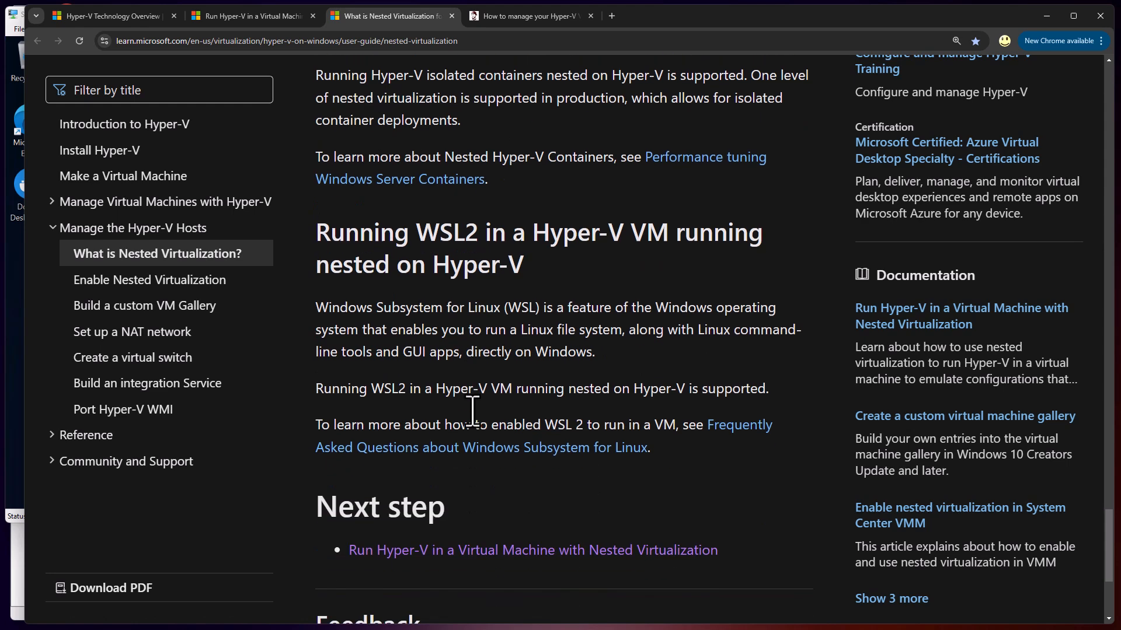
drag(331, 232, 749, 242)
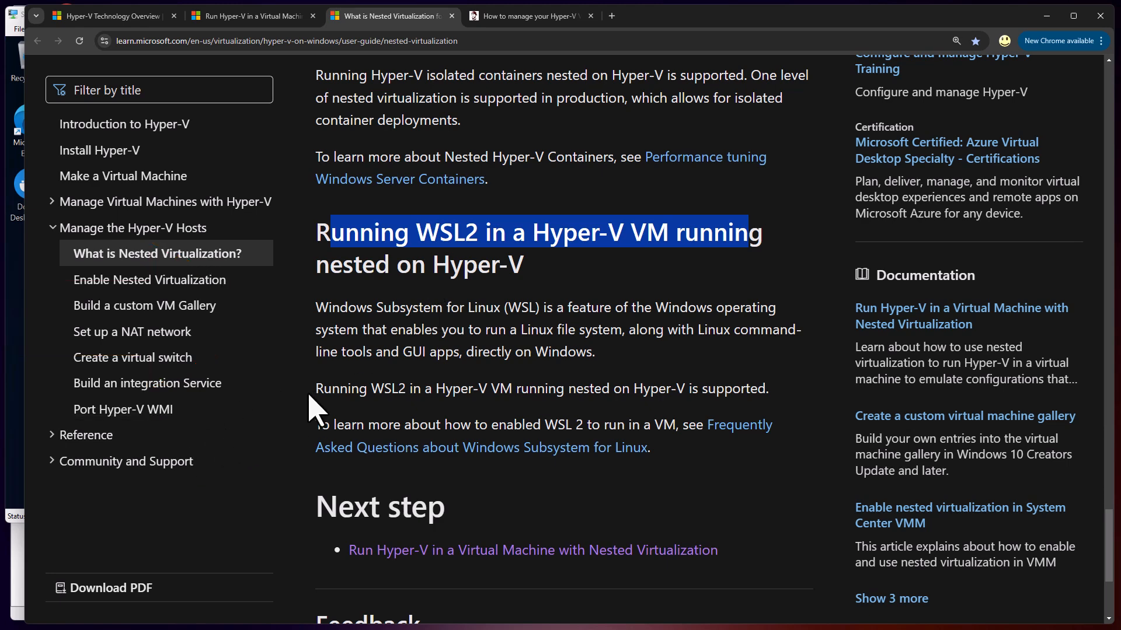
drag(315, 388, 766, 389)
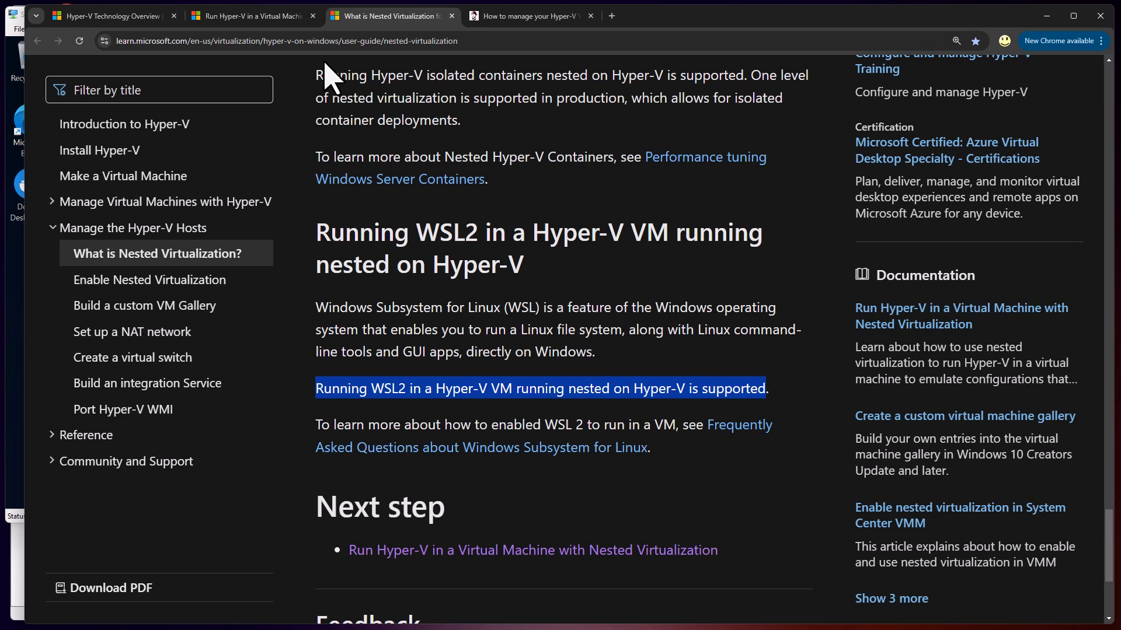
Open the Enable Nested Virtualization article and review the host OS and VM configuration version prerequisites for Intel and AMD processors
click(156, 286)
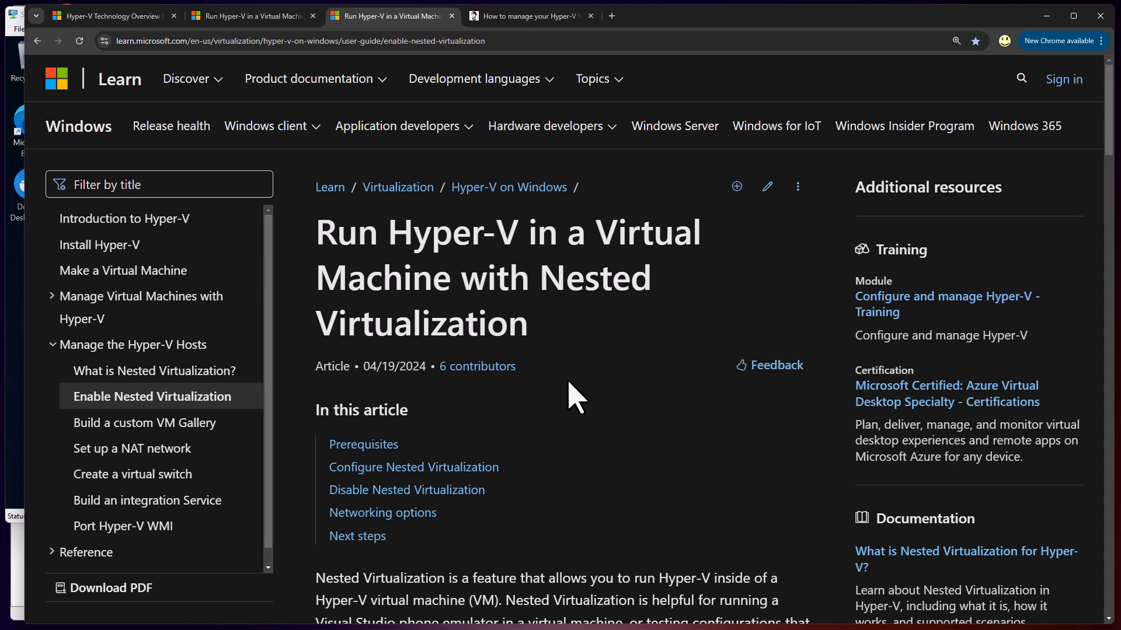
scroll(569, 384, down, 3)
scroll(567, 383, down, 3)
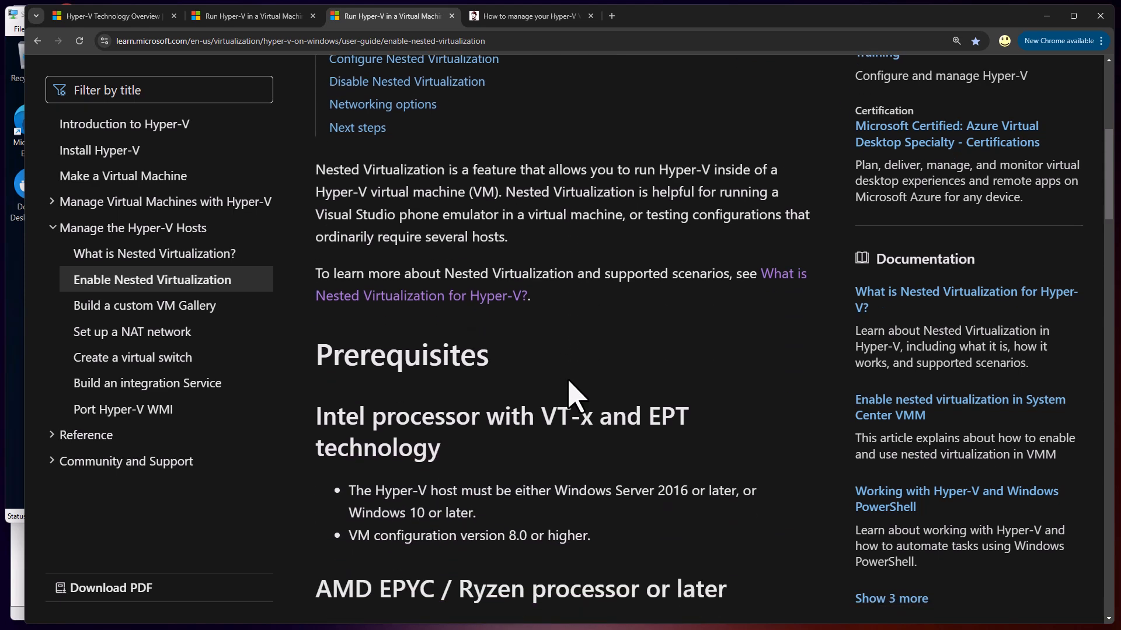
scroll(583, 356, down, 4)
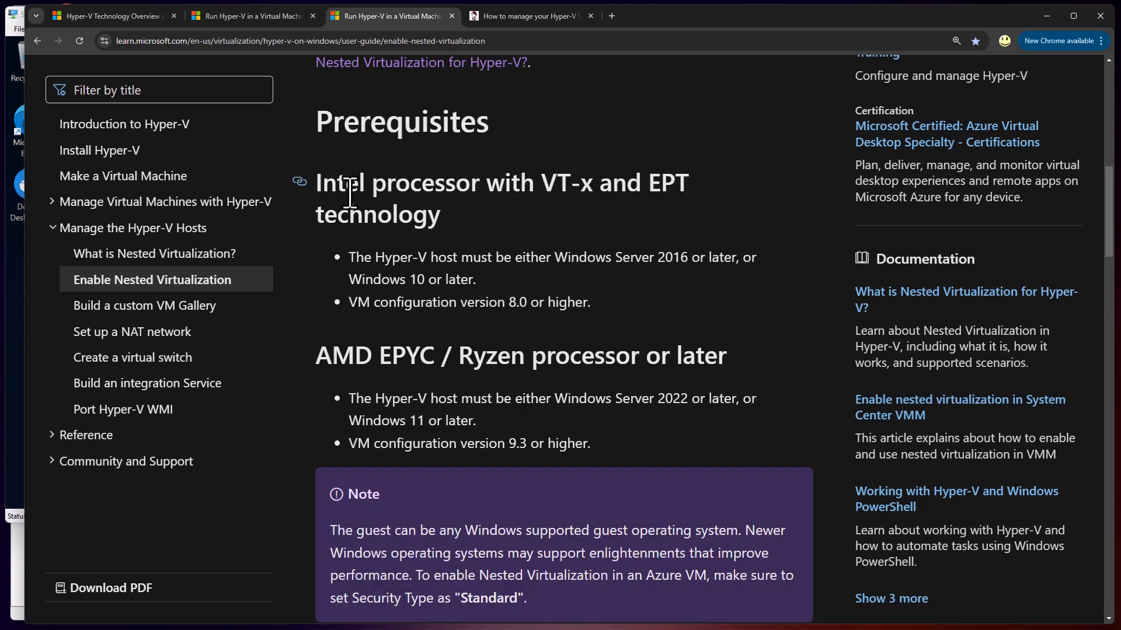
drag(480, 193, 605, 192)
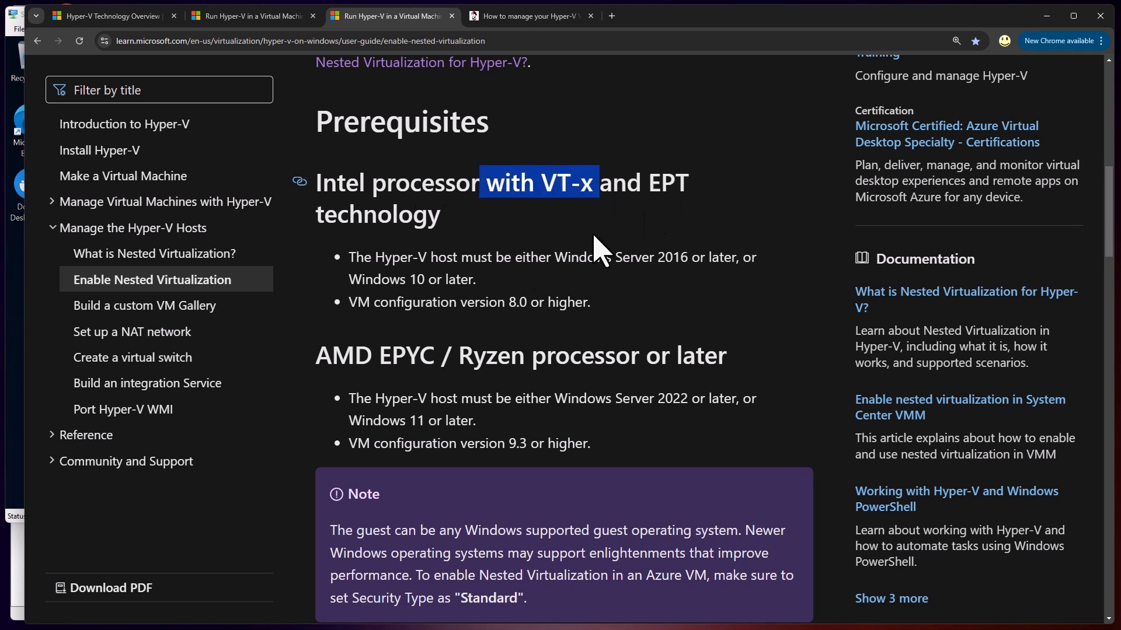
drag(349, 258, 734, 280)
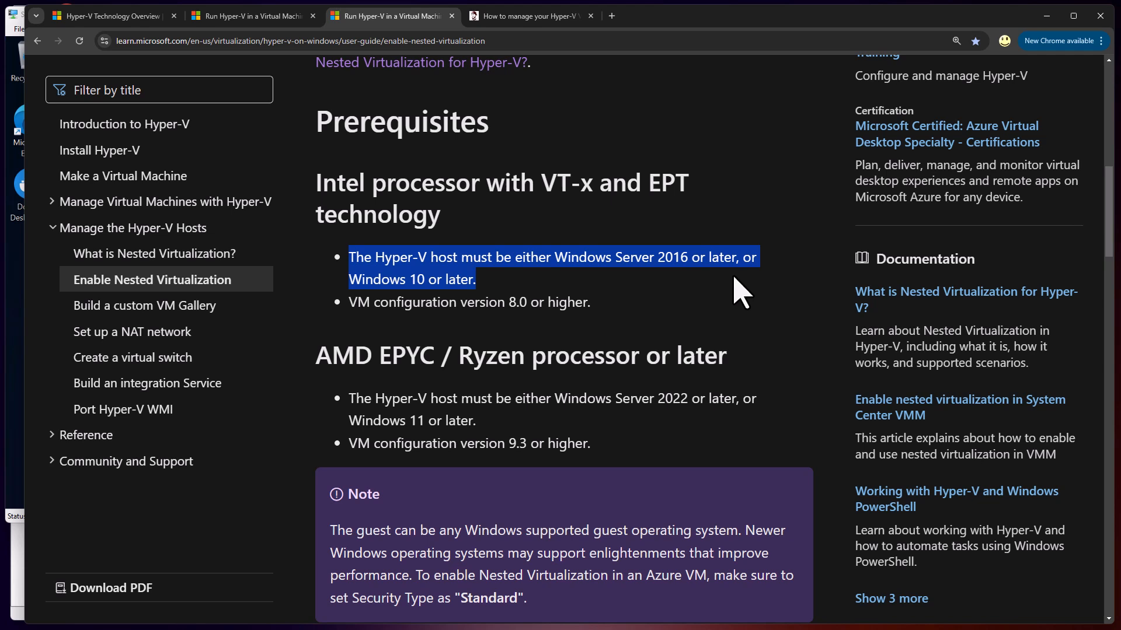
drag(358, 304, 611, 310)
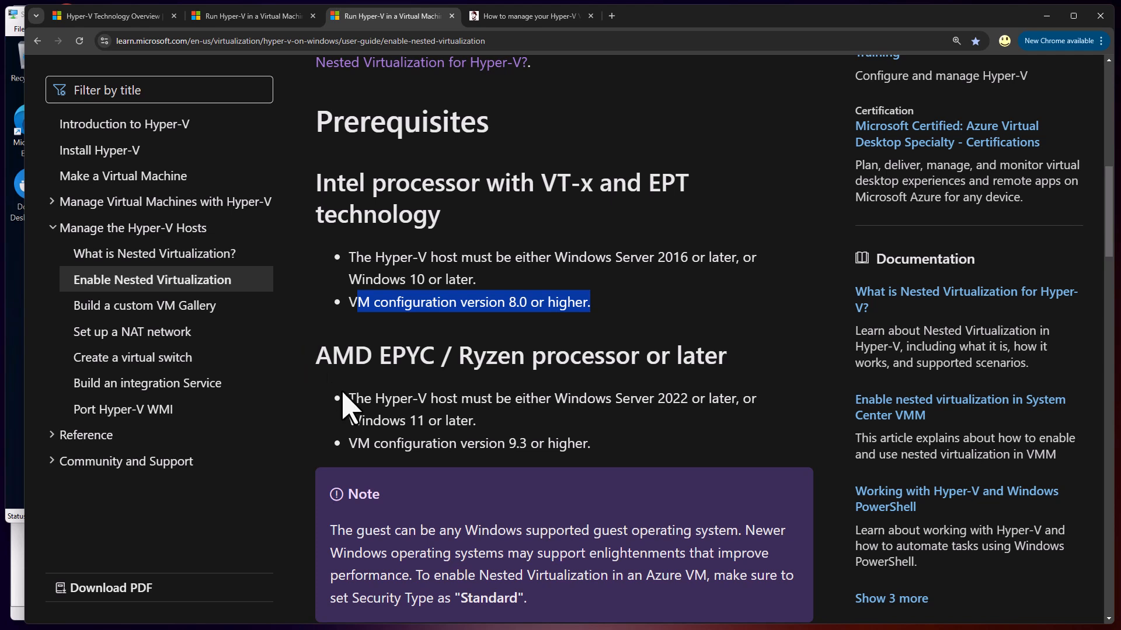
drag(353, 402, 475, 416)
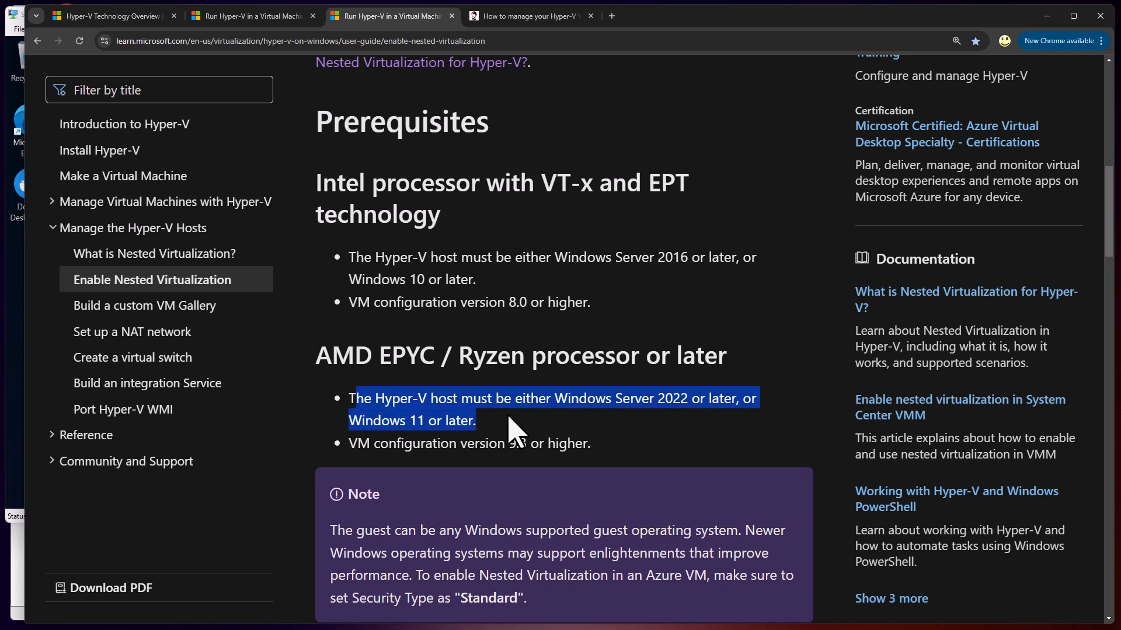
Study the Set-VMProcessor PowerShell command for enabling nested virtualization, including its VMName placeholder and ExposeVirtualizationExtensions parameter
scroll(341, 357, down, 6)
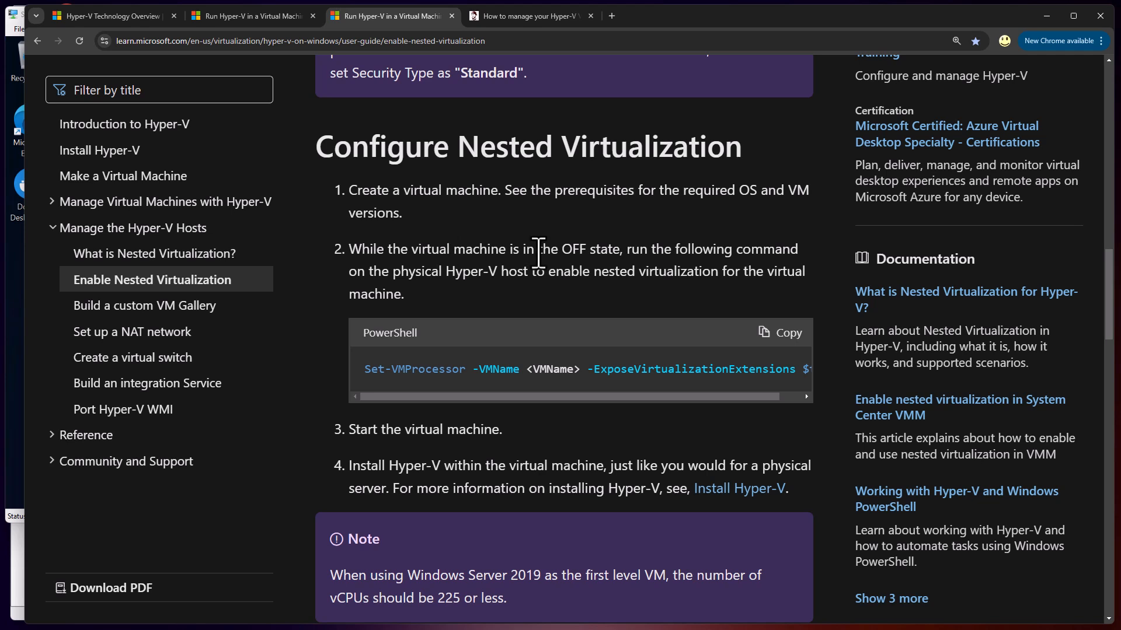
drag(623, 250, 703, 305)
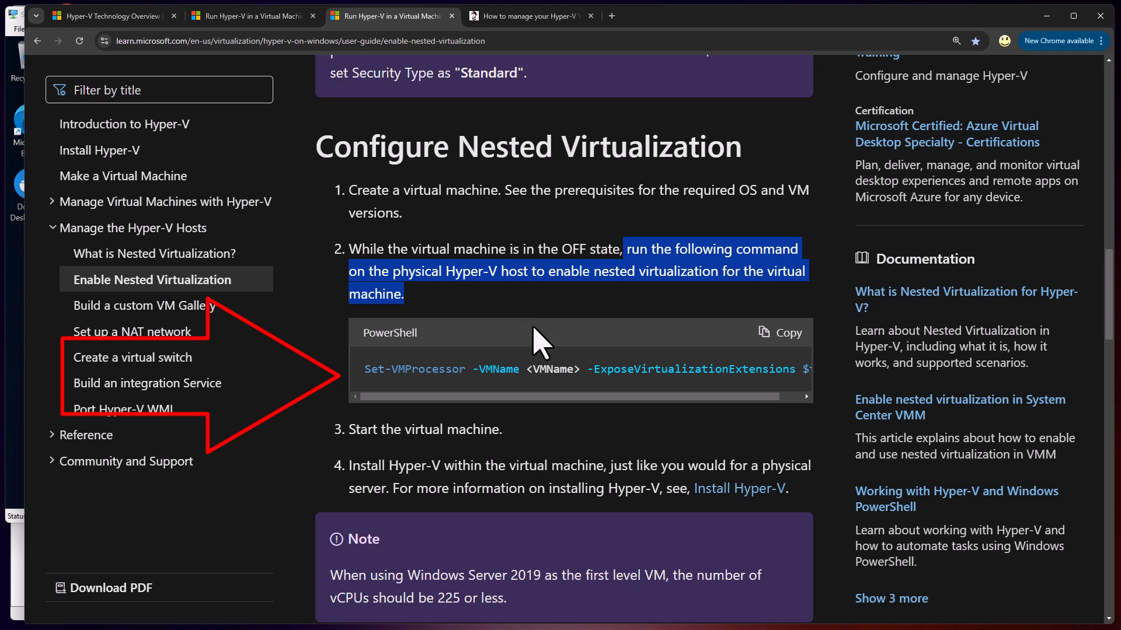
drag(460, 399, 371, 409)
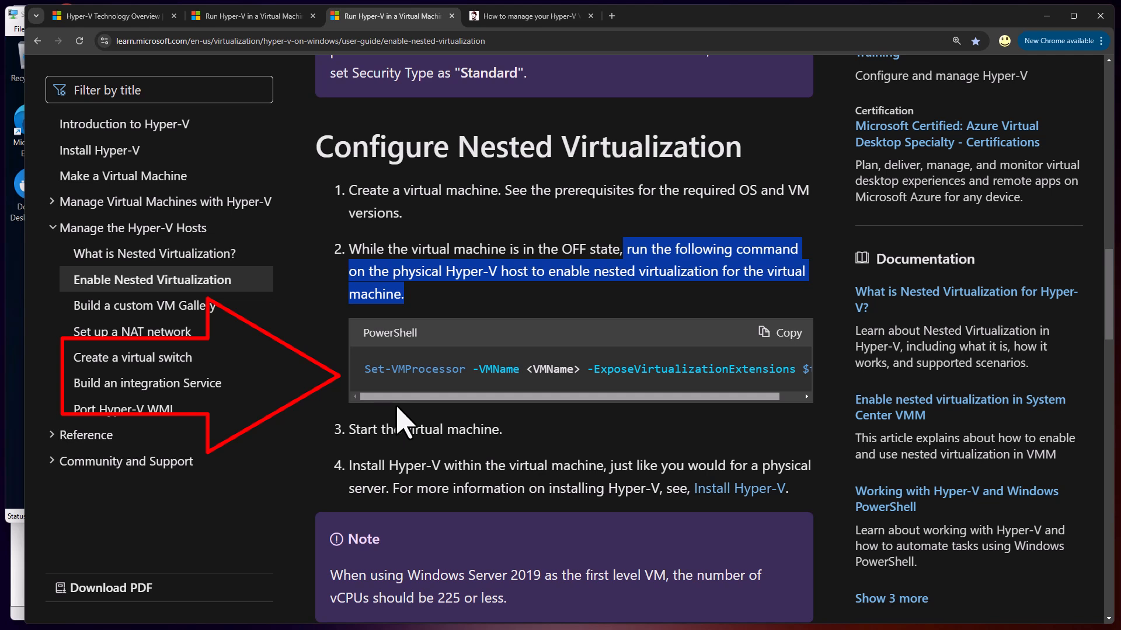
drag(485, 369, 538, 369)
double_click(537, 368)
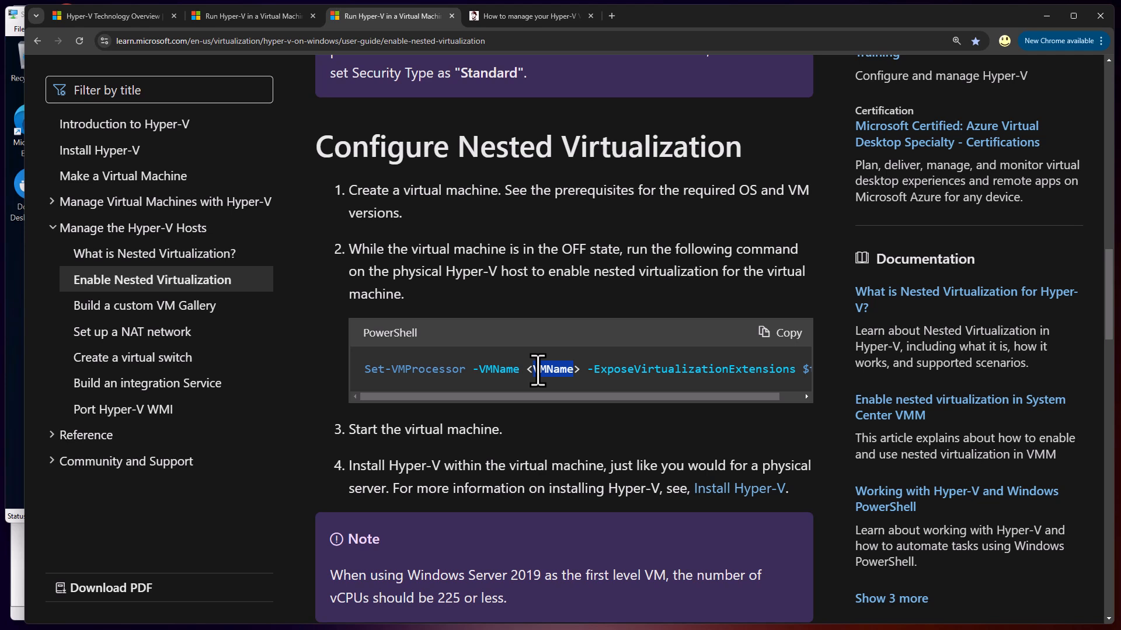
drag(560, 397, 610, 396)
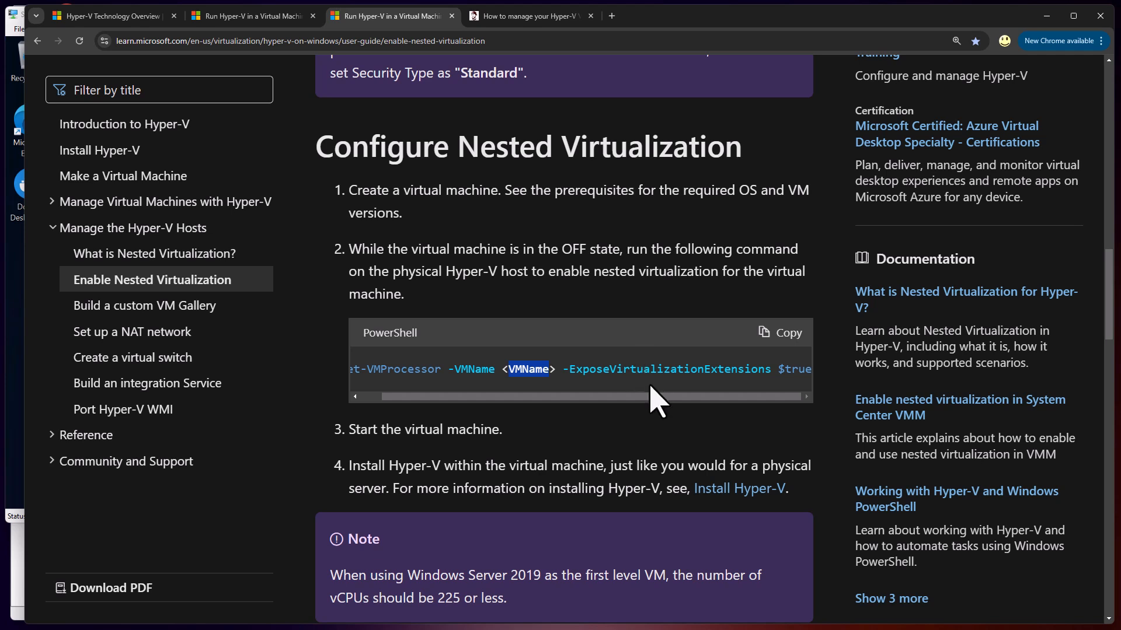
click(791, 375)
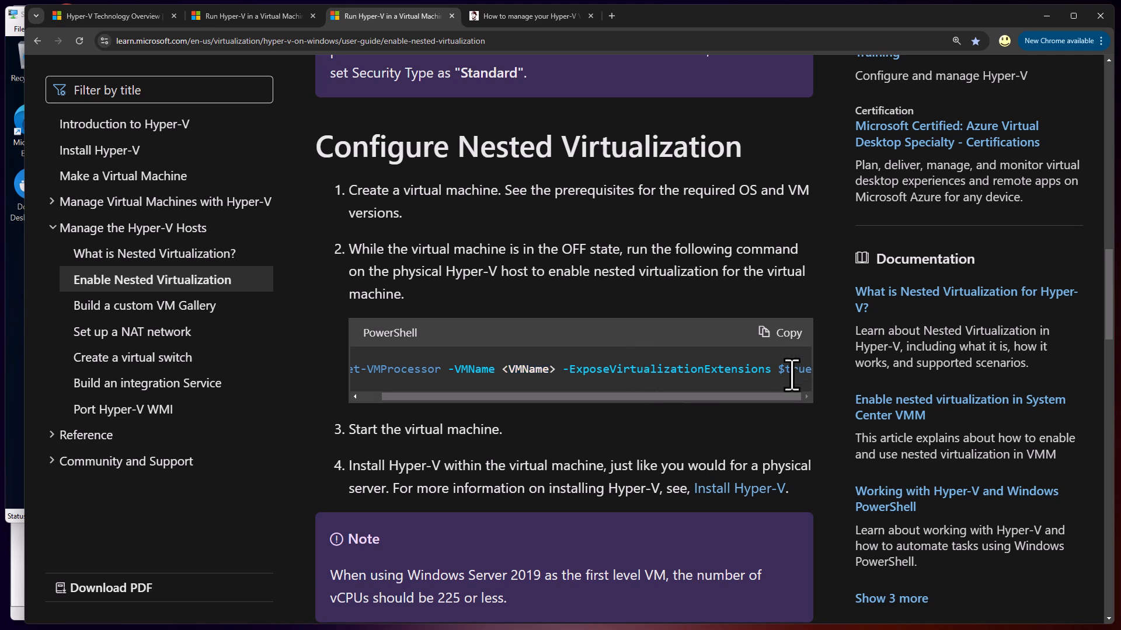
drag(557, 397, 533, 408)
double_click(399, 337)
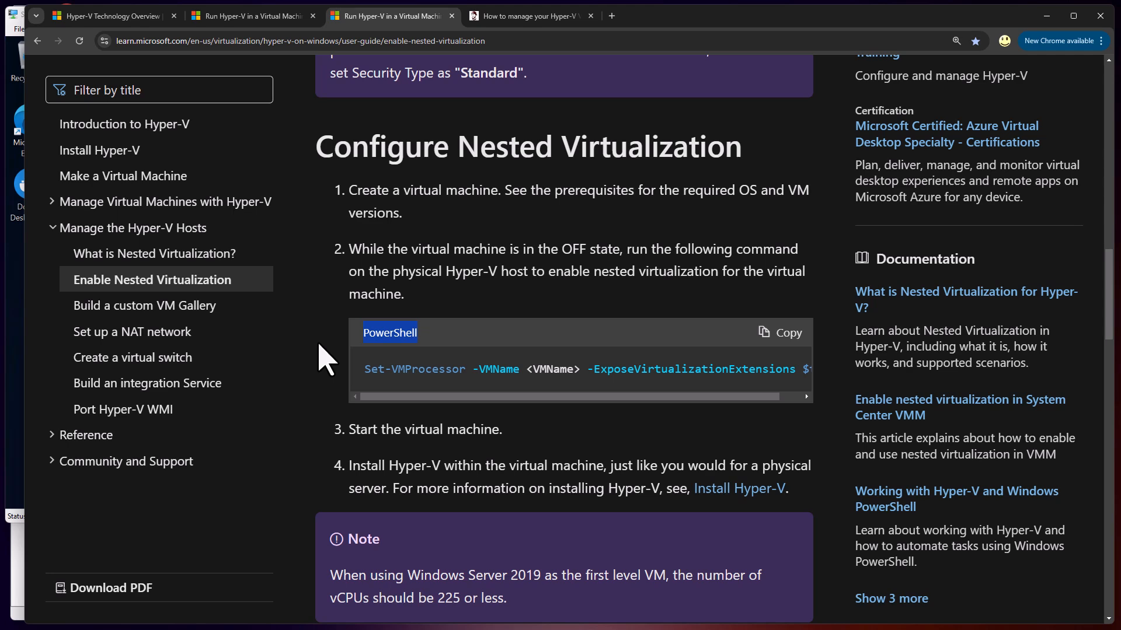
Highlight the remaining configuration instructions on starting the virtual machine and installing Hyper-V within it
scroll(327, 373, down, 3)
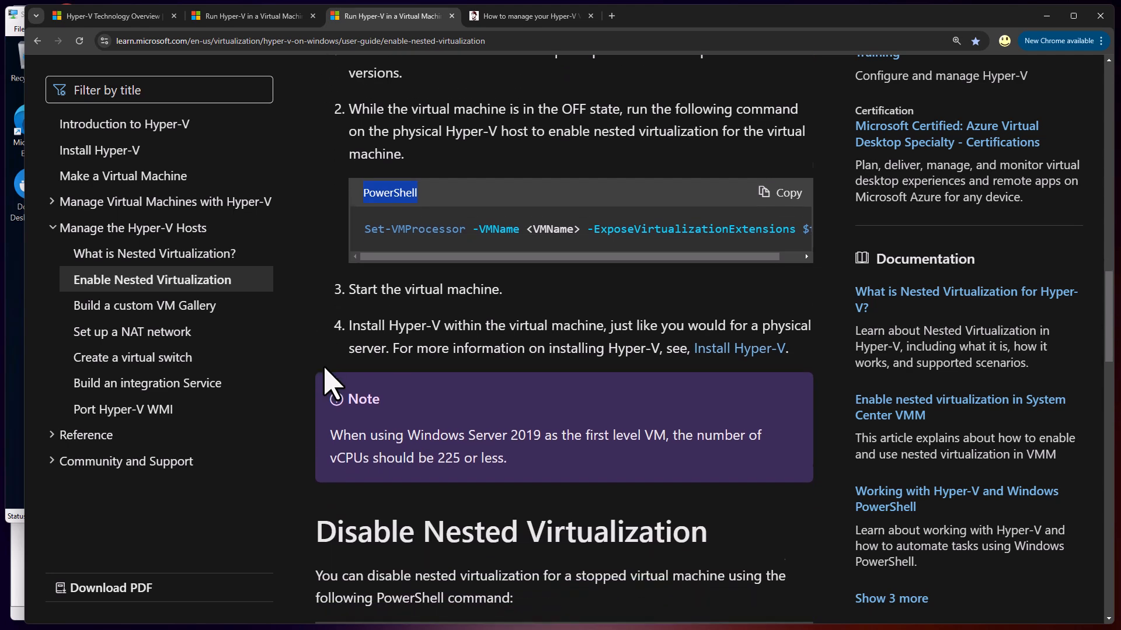
drag(349, 254, 497, 265)
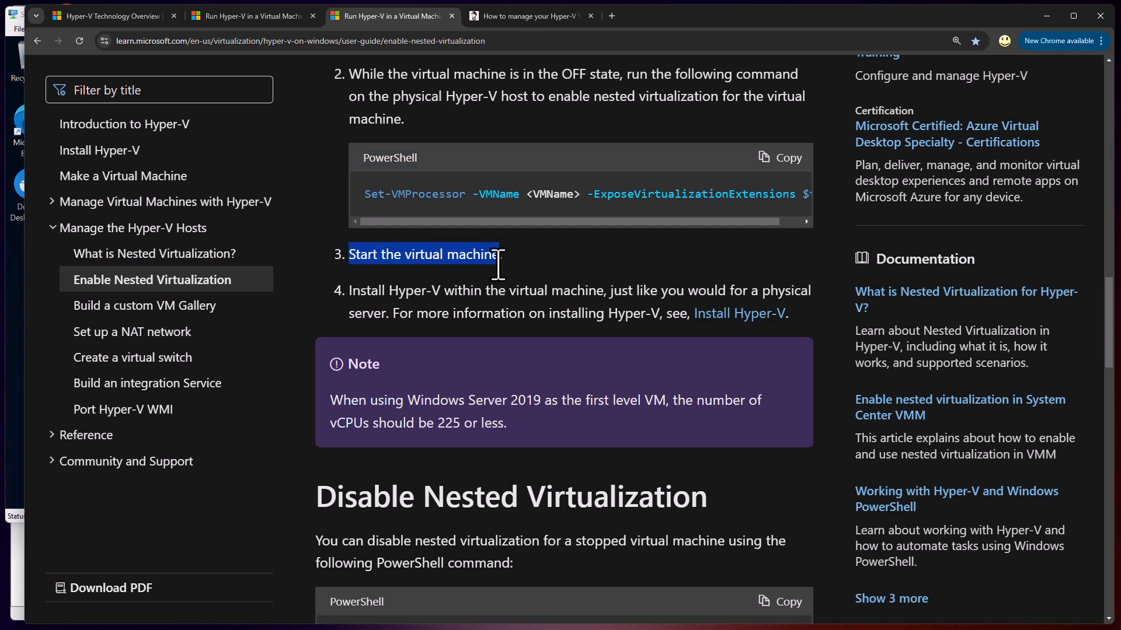
drag(348, 291, 805, 291)
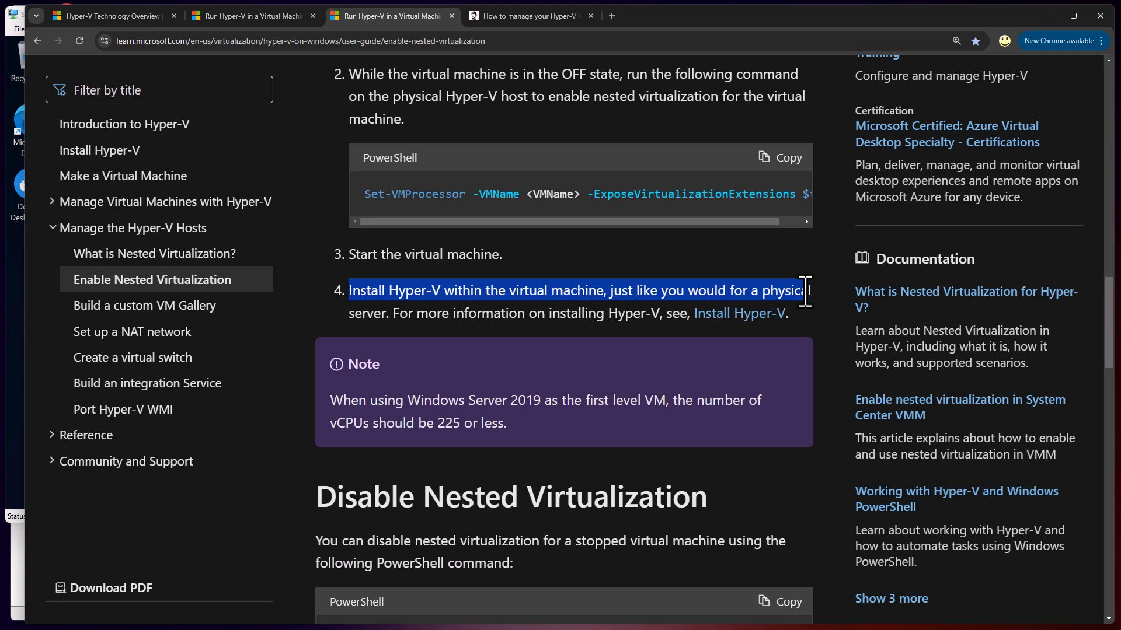
drag(805, 292, 810, 291)
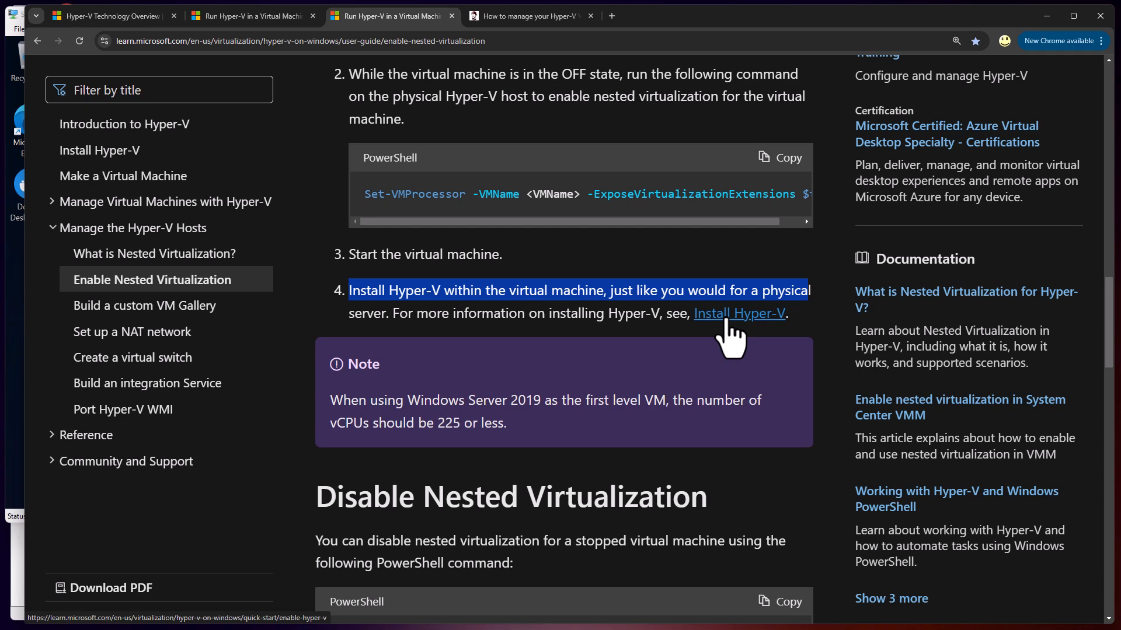
Review the PowerShell command for disabling nested virtualization and the MAC address spoofing and NAT networking options
scroll(461, 330, down, 4)
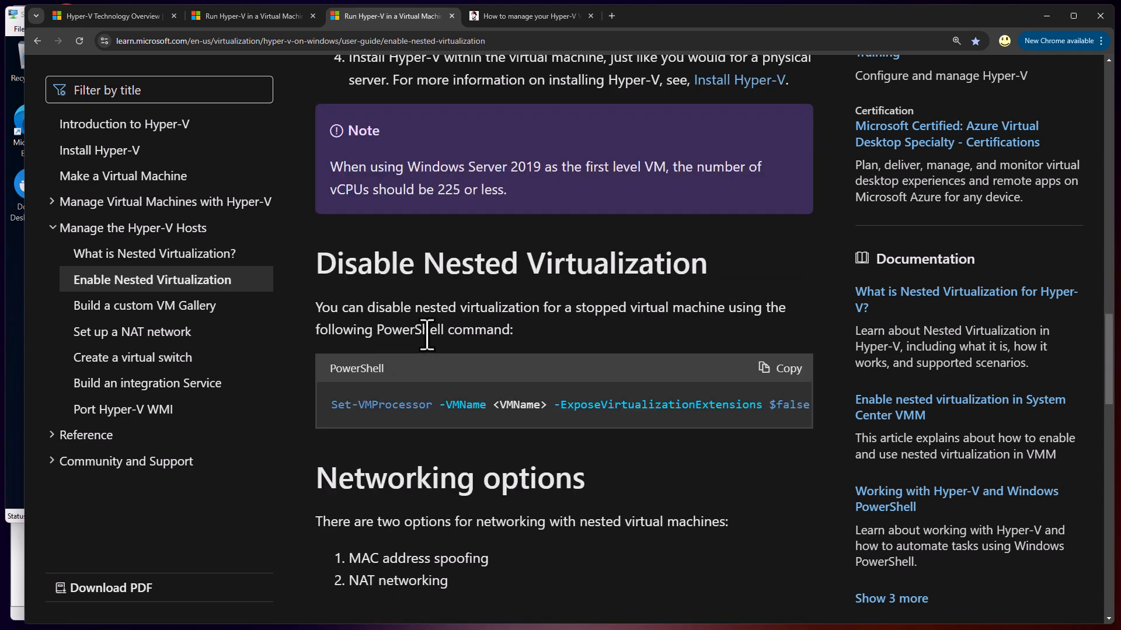
drag(331, 405, 818, 415)
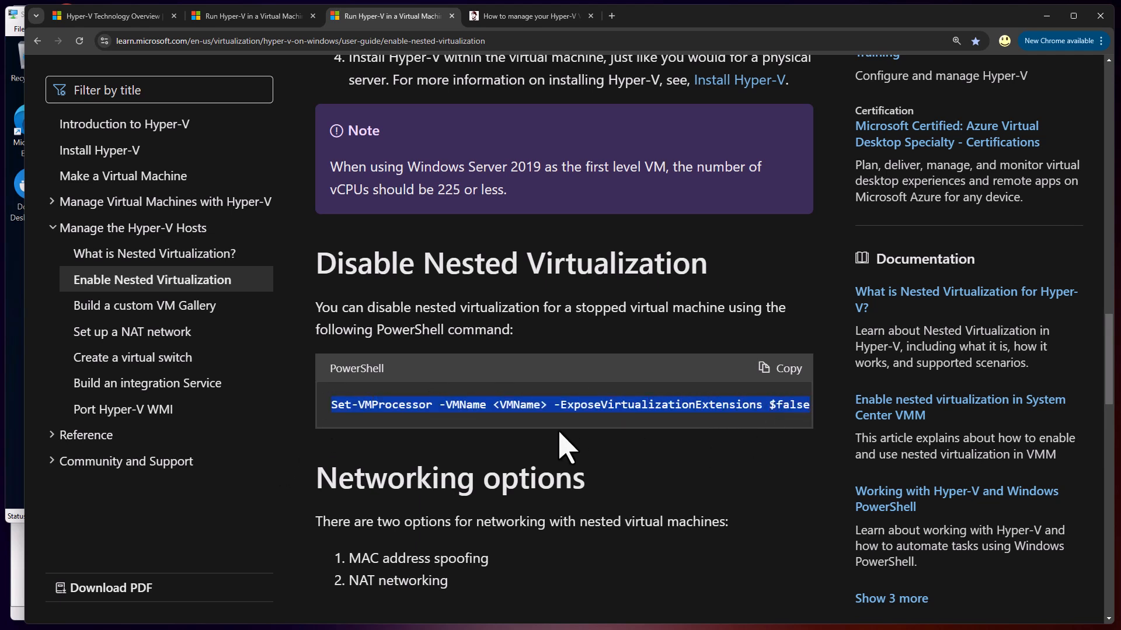
scroll(564, 448, down, 5)
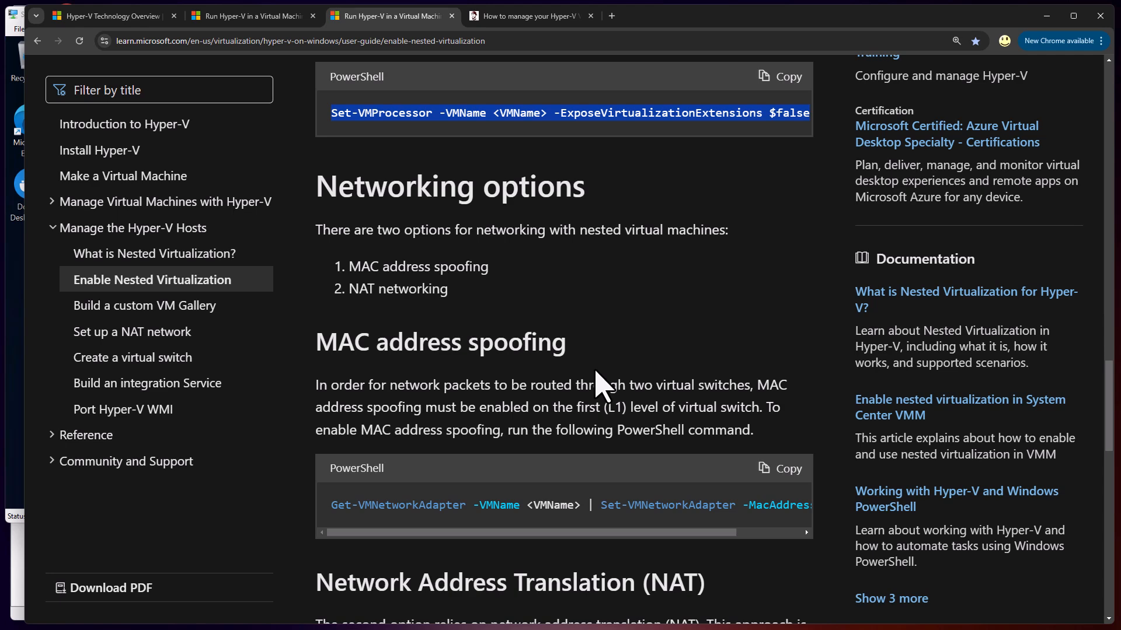
scroll(598, 382, down, 4)
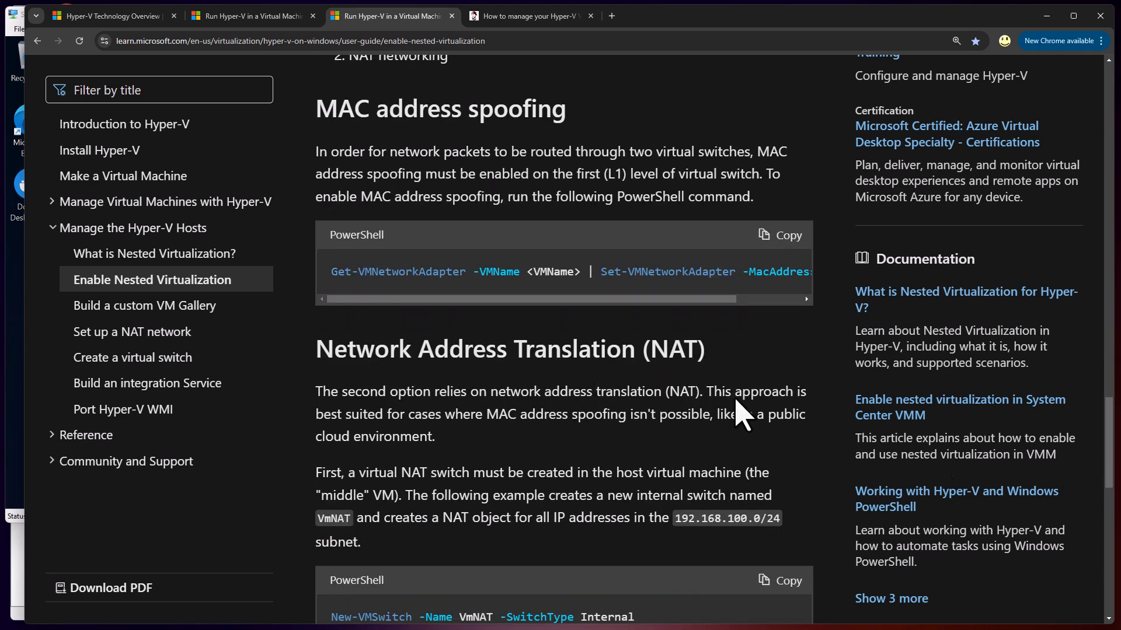
scroll(537, 356, down, 10)
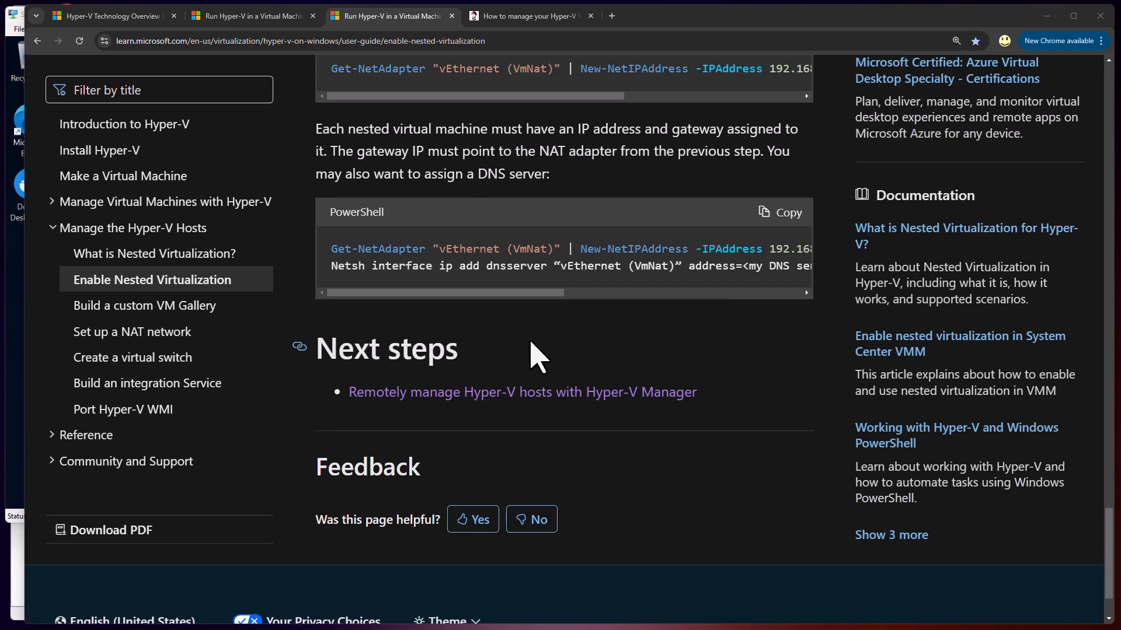
Switch to the Hyper-V Technology Overview article
click(135, 19)
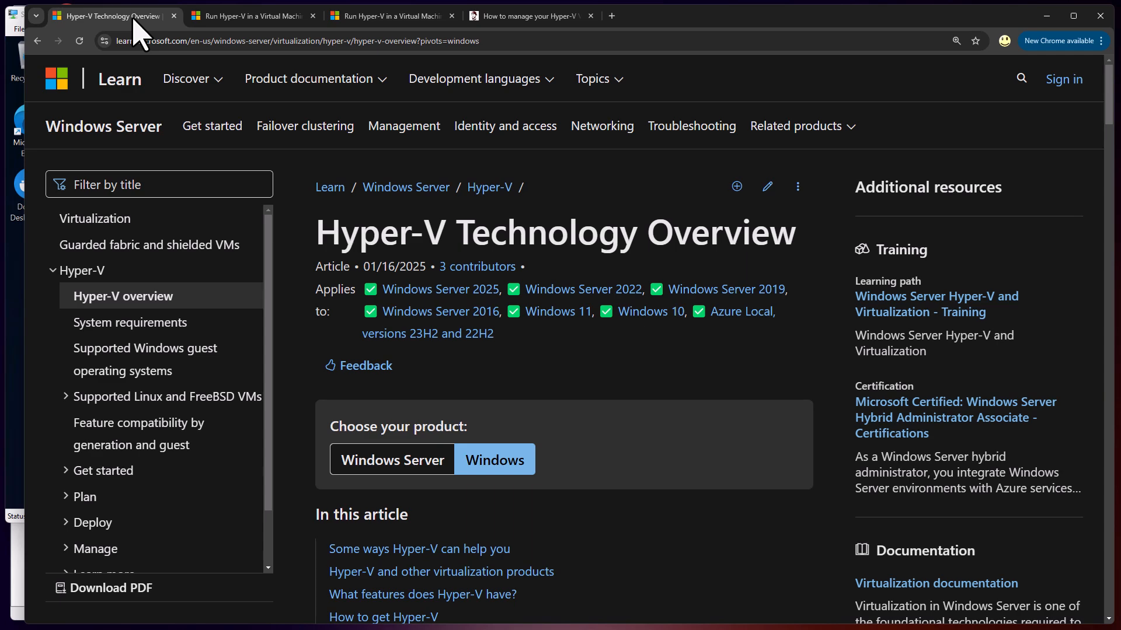
Read the Hyper-V Technology Overview's introduction, highlighting the paragraph that describes Hyper-V as Microsoft's hardware virtualization product
scroll(675, 400, down, 5)
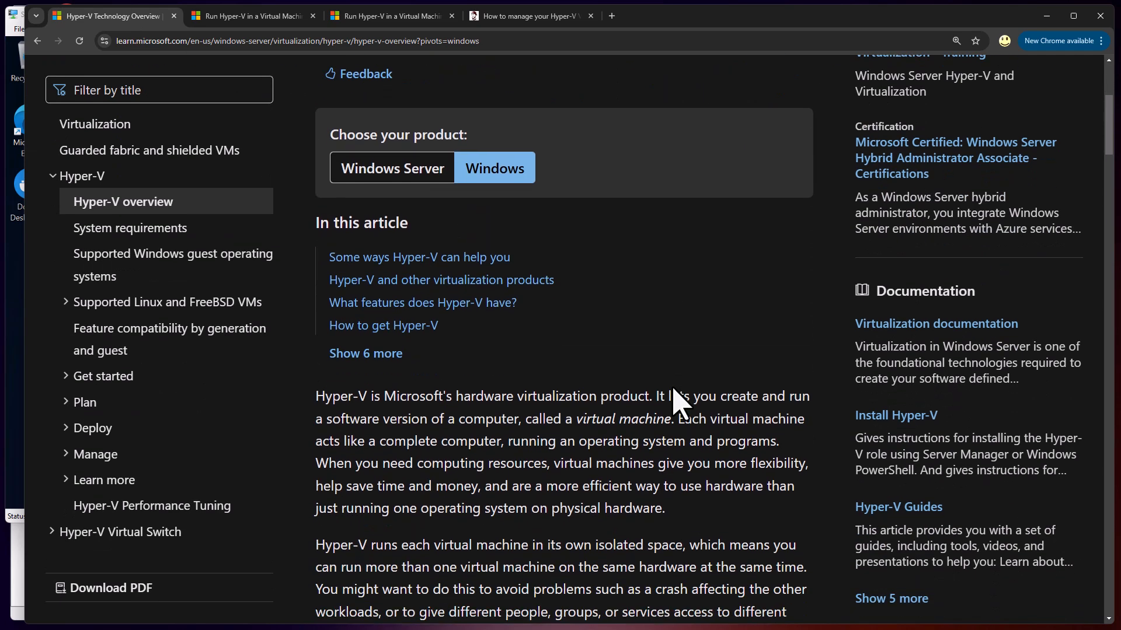
scroll(675, 400, down, 1)
drag(665, 453, 310, 351)
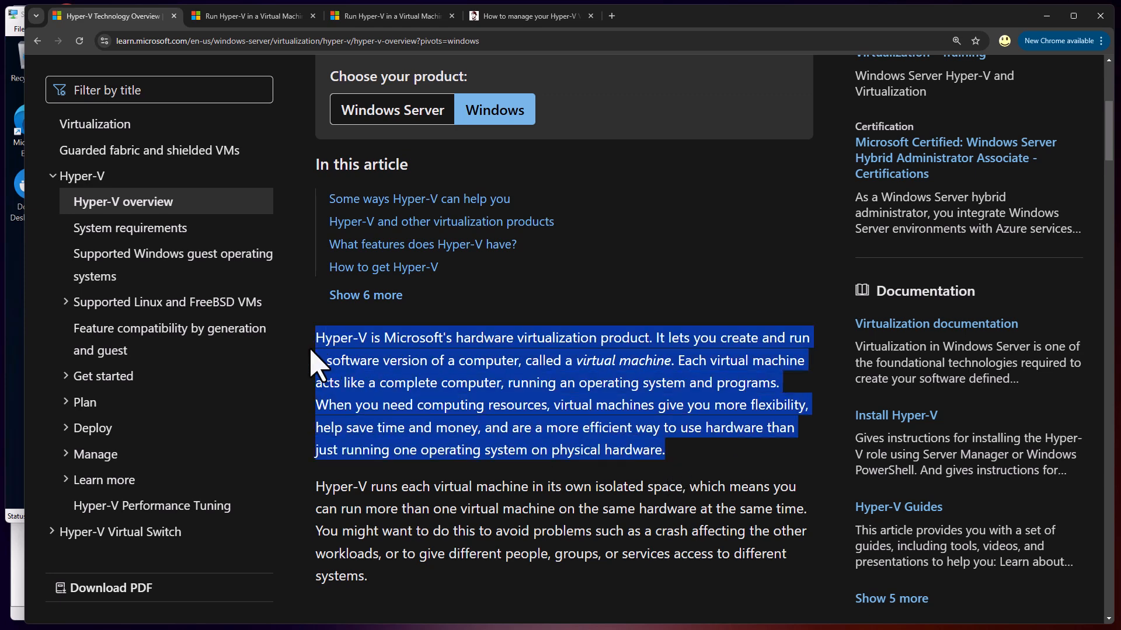
click(494, 341)
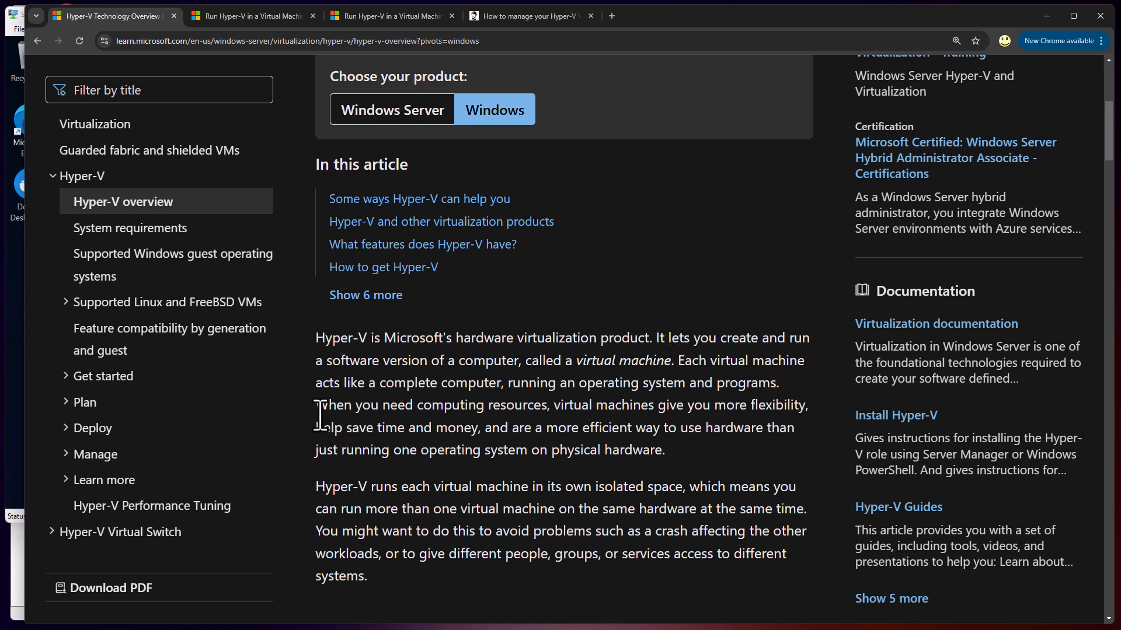
Highlight the introduction's statements on virtual machine flexibility and efficiency and on running each virtual machine in its own isolated space
drag(316, 405, 709, 455)
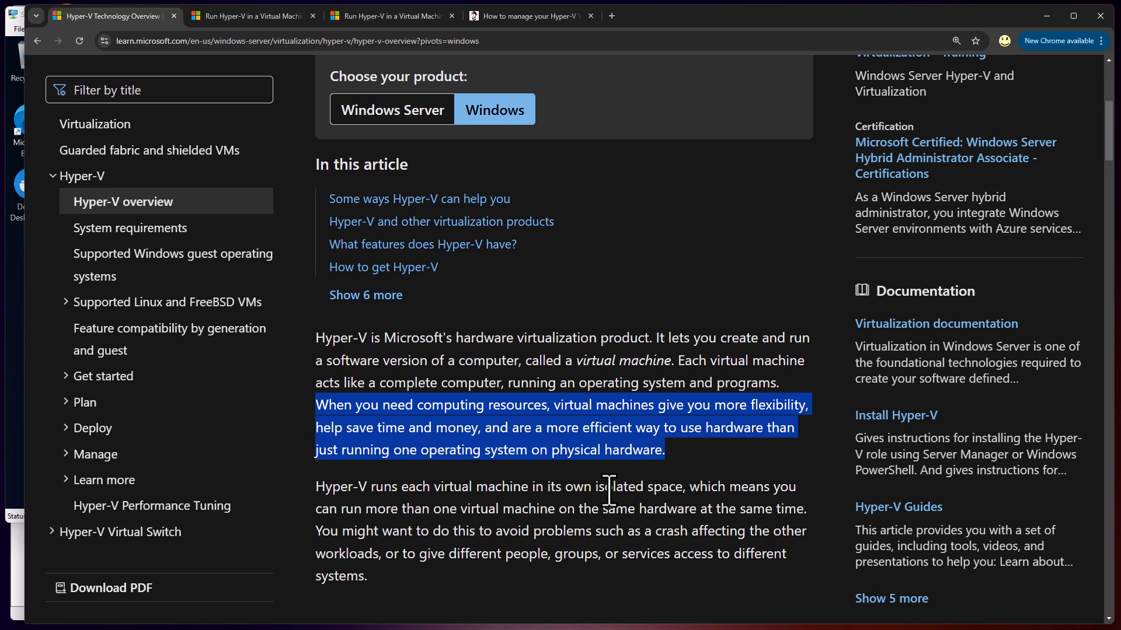
scroll(608, 491, down, 2)
drag(315, 370, 684, 371)
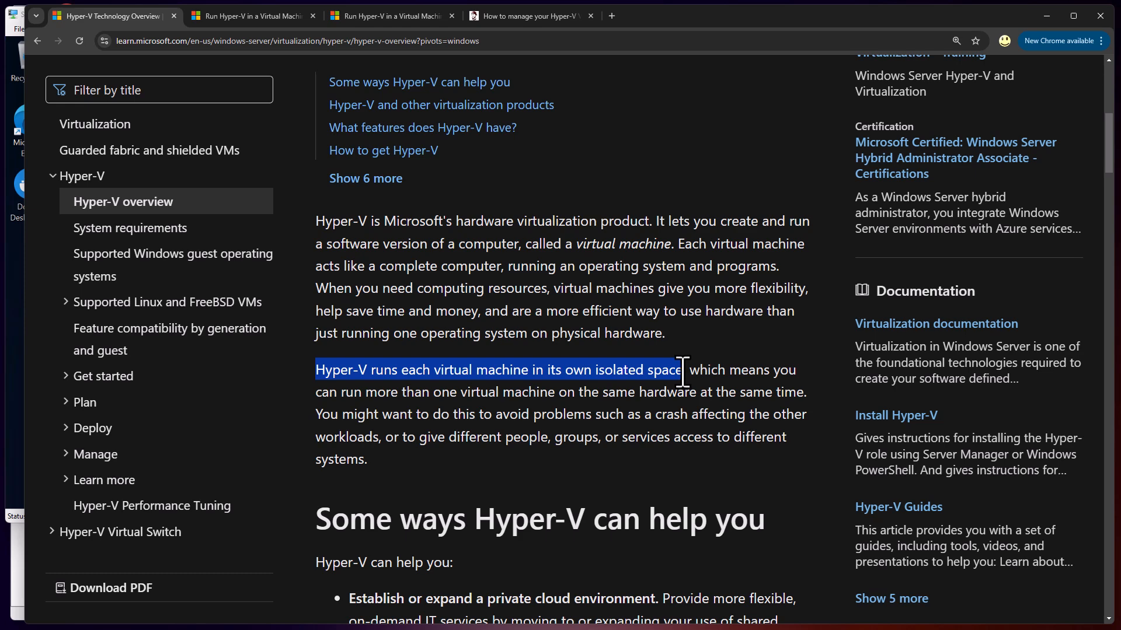
scroll(496, 175, up, 3)
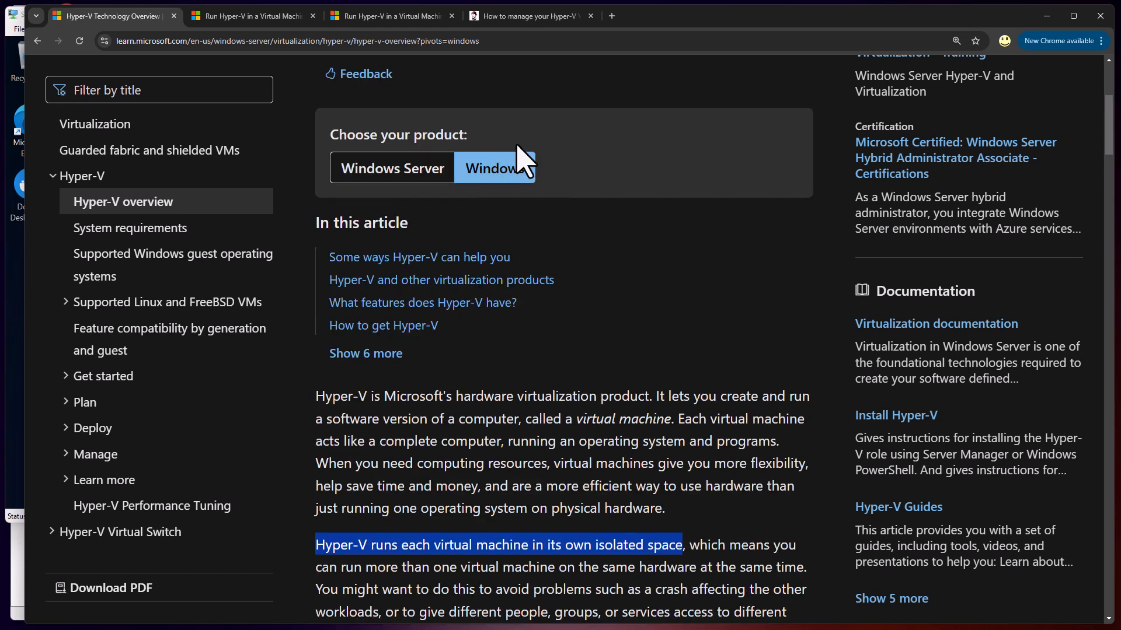
Switch to the virtual machine running Docker Desktop and launch WSL in it
click(20, 583)
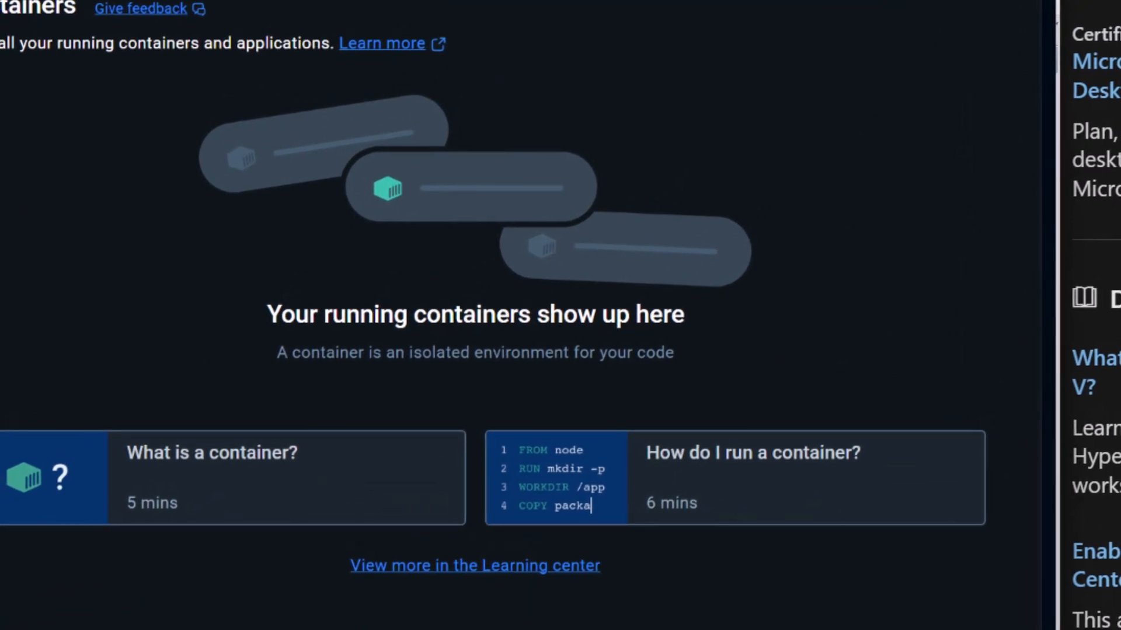
key(super)
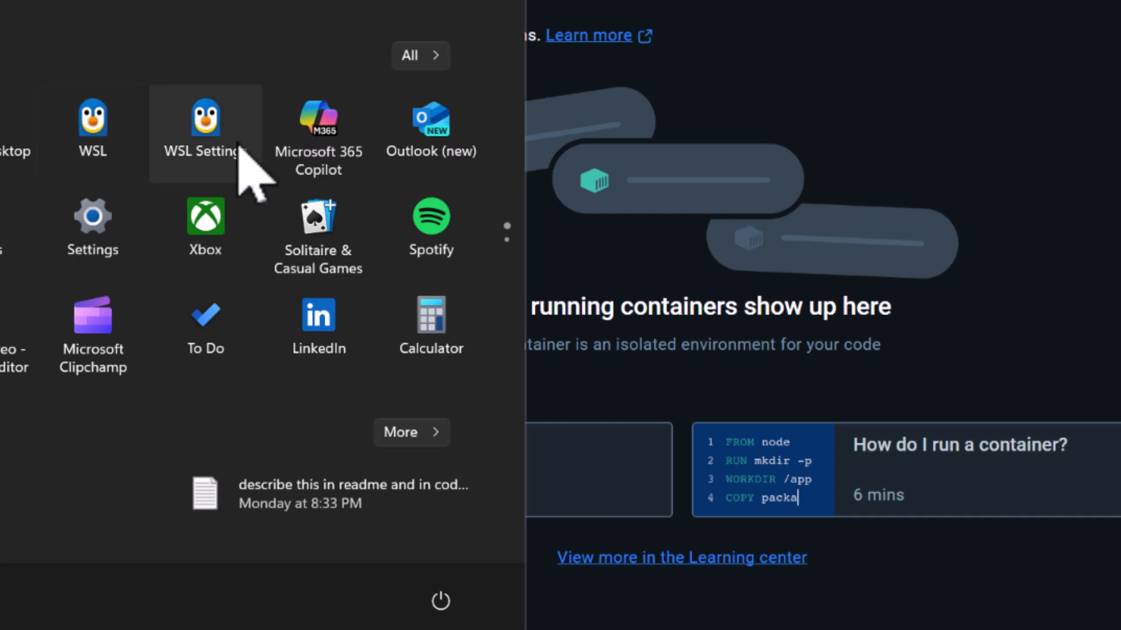
click(90, 140)
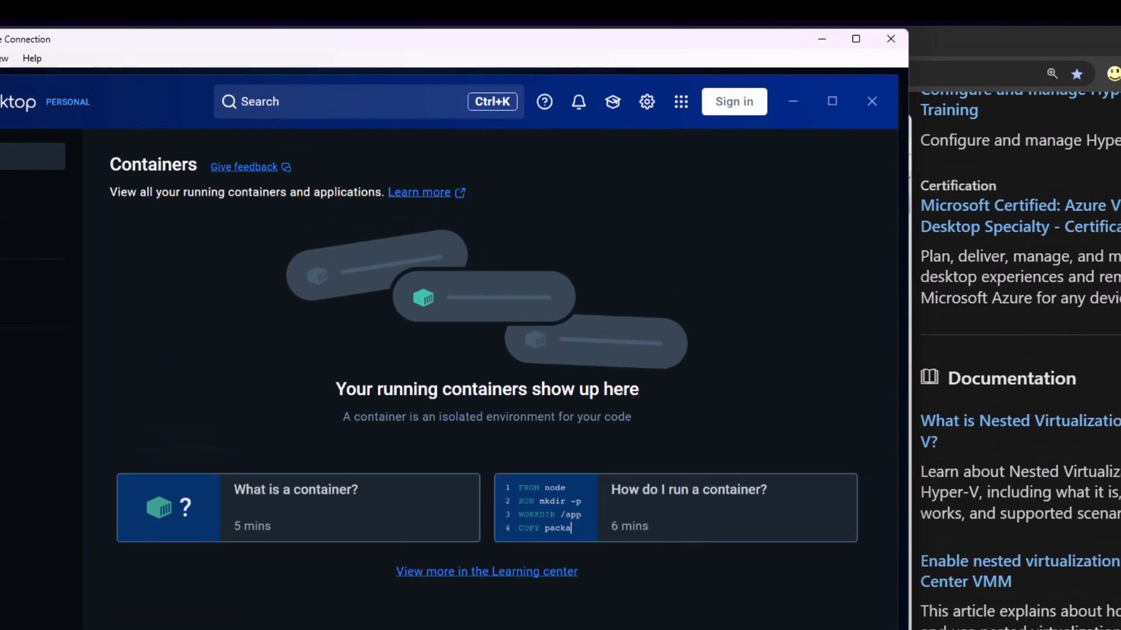
Open Task Manager in the virtual machine and check the CPU performance details for the virtualization status
key(ctrl+shift+Escape)
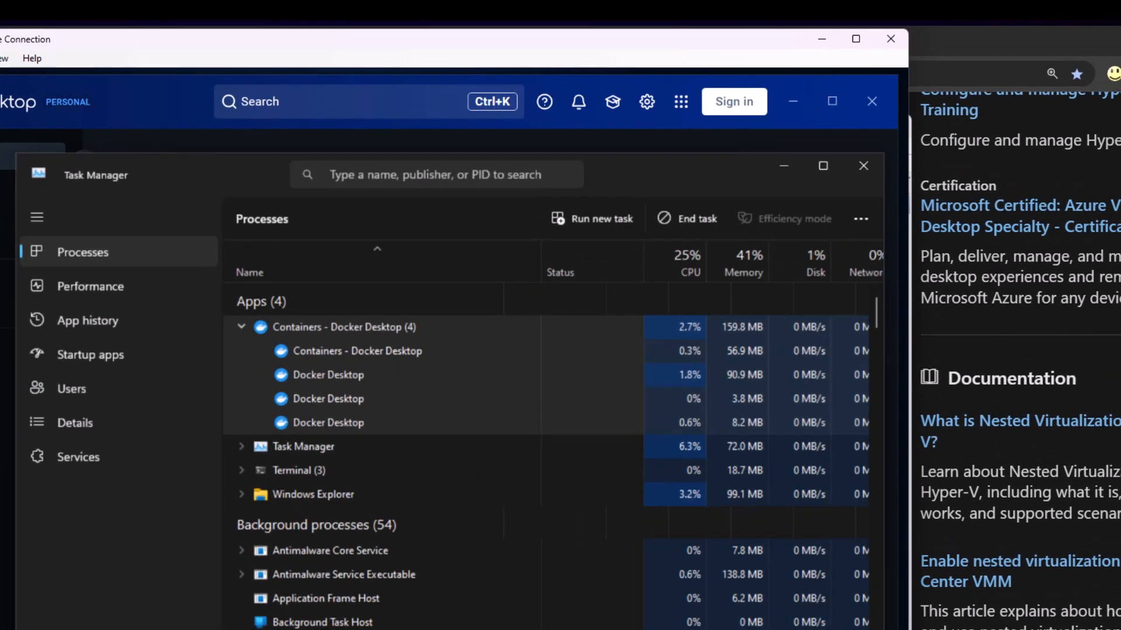
drag(223, 164, 178, 108)
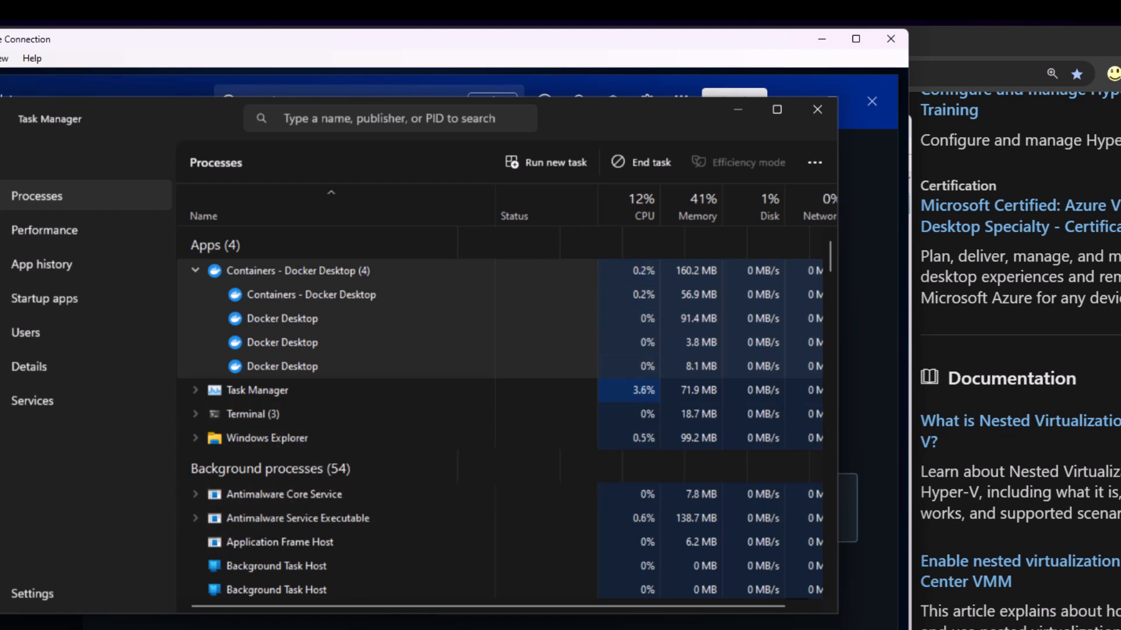
click(35, 232)
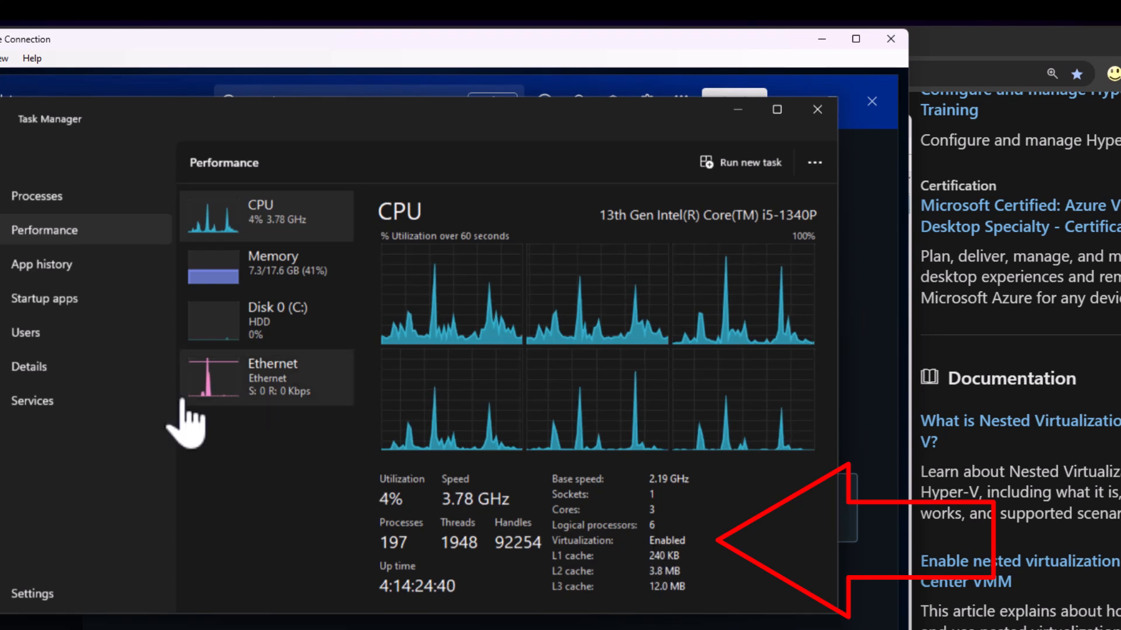
Inspect the individual processes under Containers - Docker Desktop, and minimize Task Manager
click(69, 199)
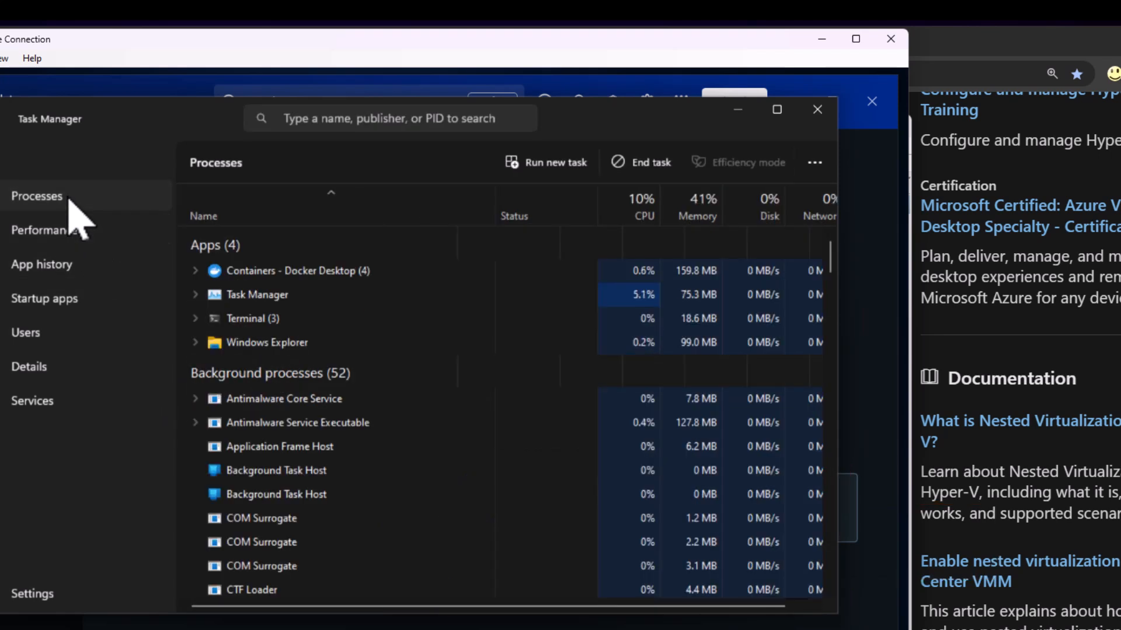
click(197, 272)
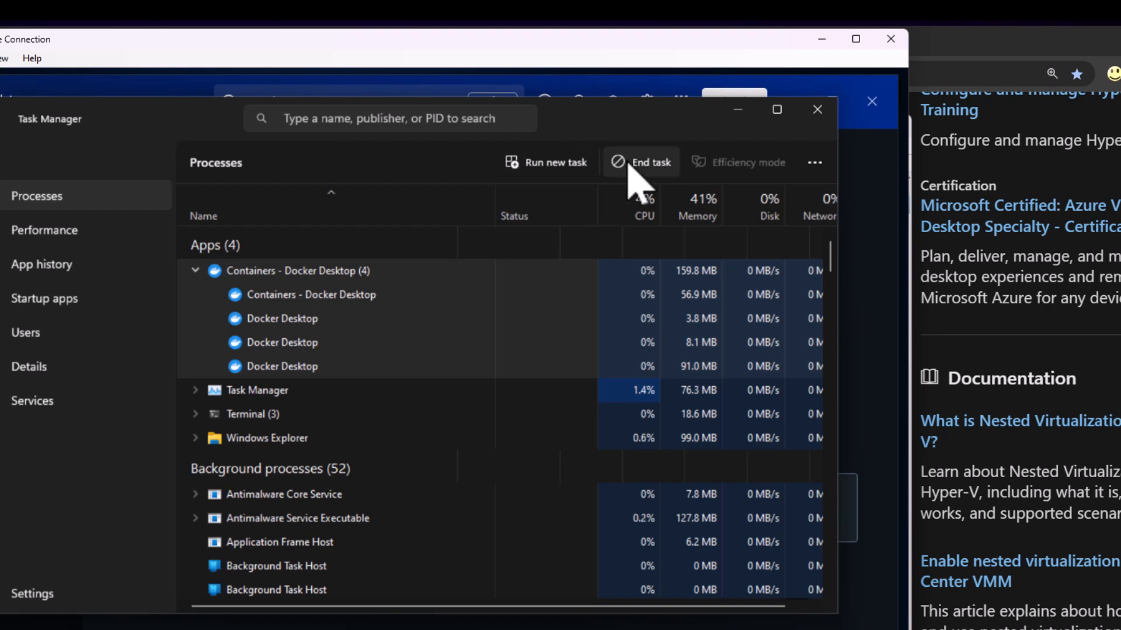
click(736, 111)
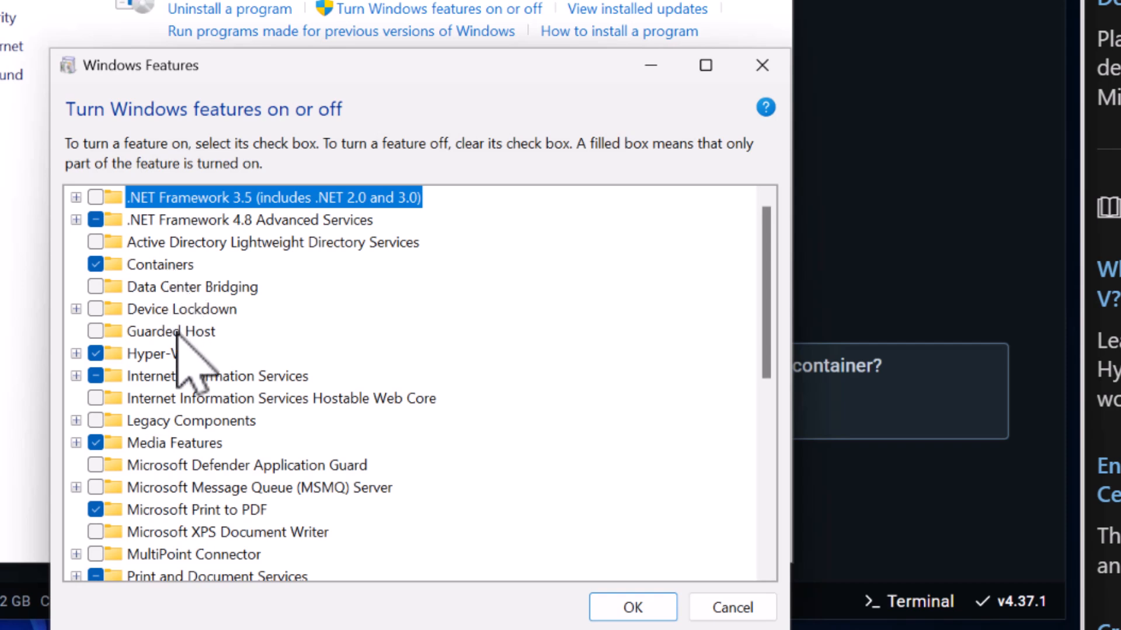
Expand Hyper-V in Windows Features to inspect the components of Hyper-V Management Tools and Hyper-V Platform
click(75, 353)
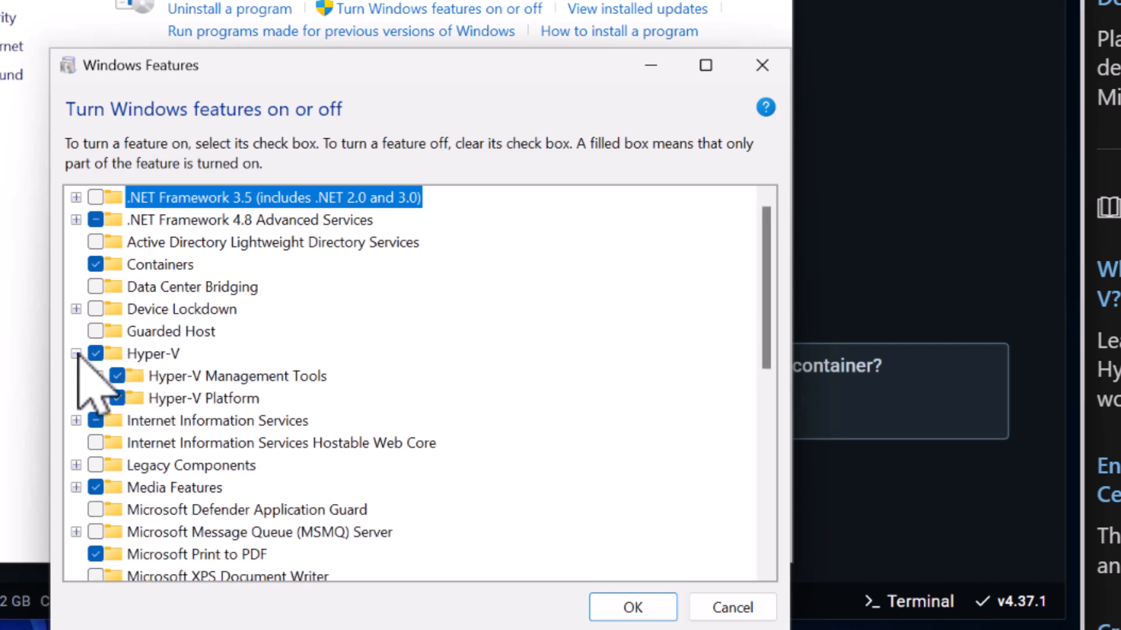
click(98, 398)
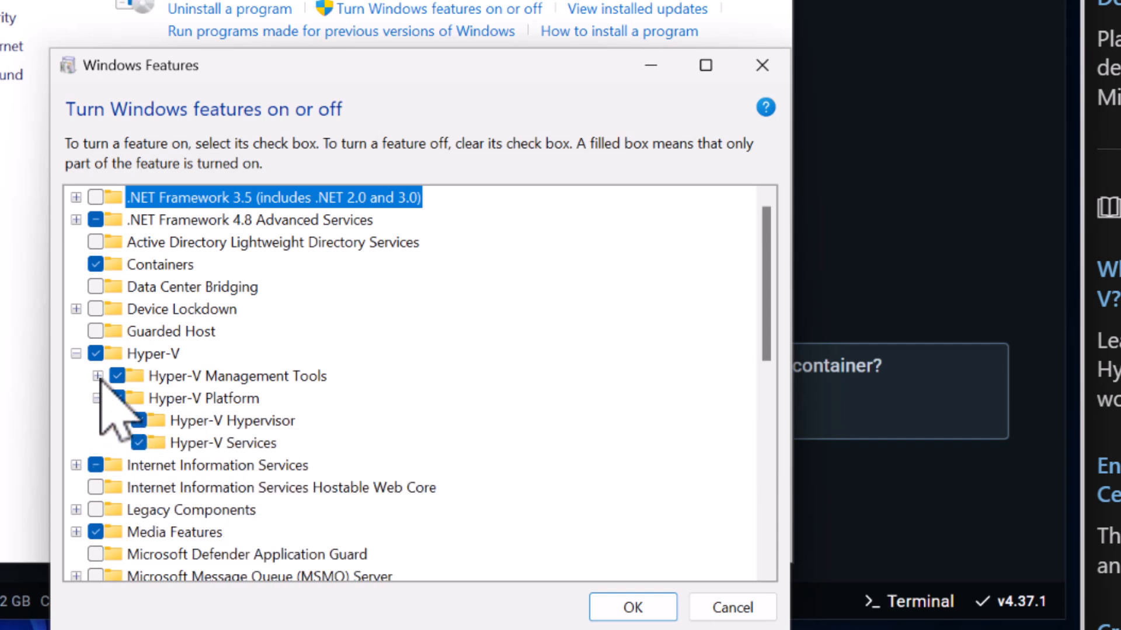
click(97, 376)
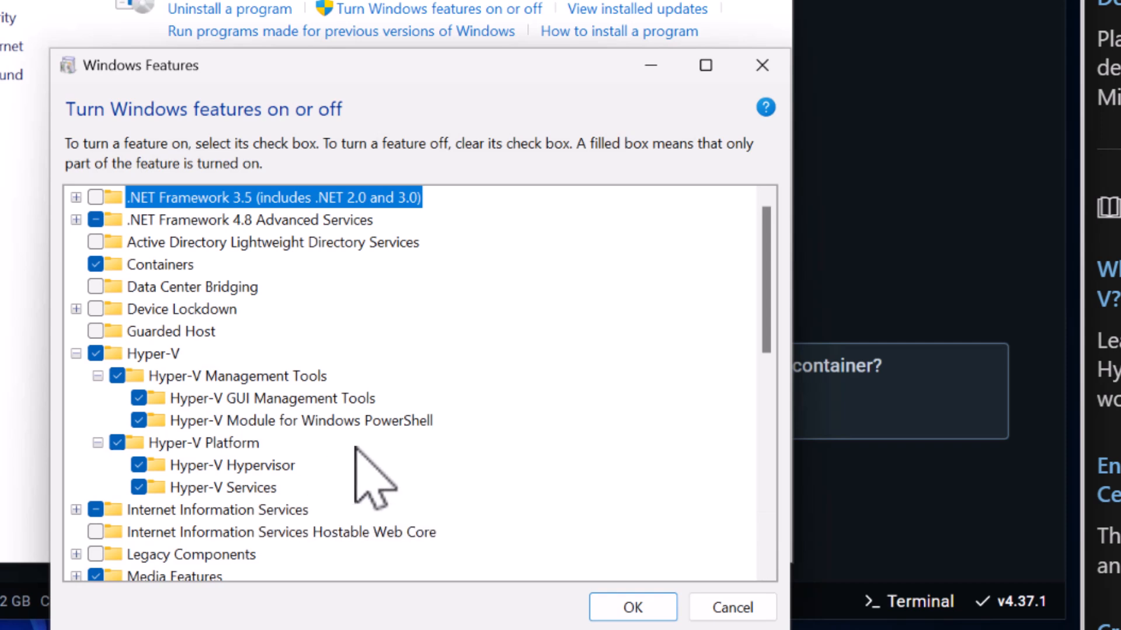
Review the remaining Windows features, including Virtual Machine Platform, Windows Hypervisor Platform and Windows Subsystem for Linux, and close the dialog and Control Panel without changes
scroll(352, 448, down, 2)
scroll(354, 447, down, 2)
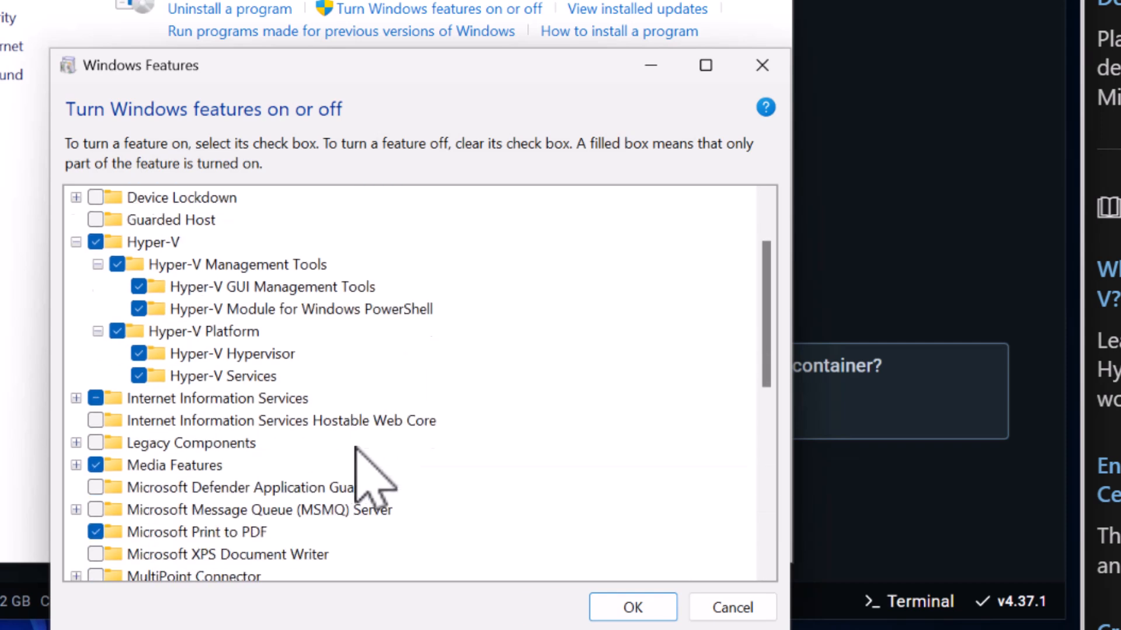
scroll(355, 447, down, 1)
scroll(355, 447, down, 5)
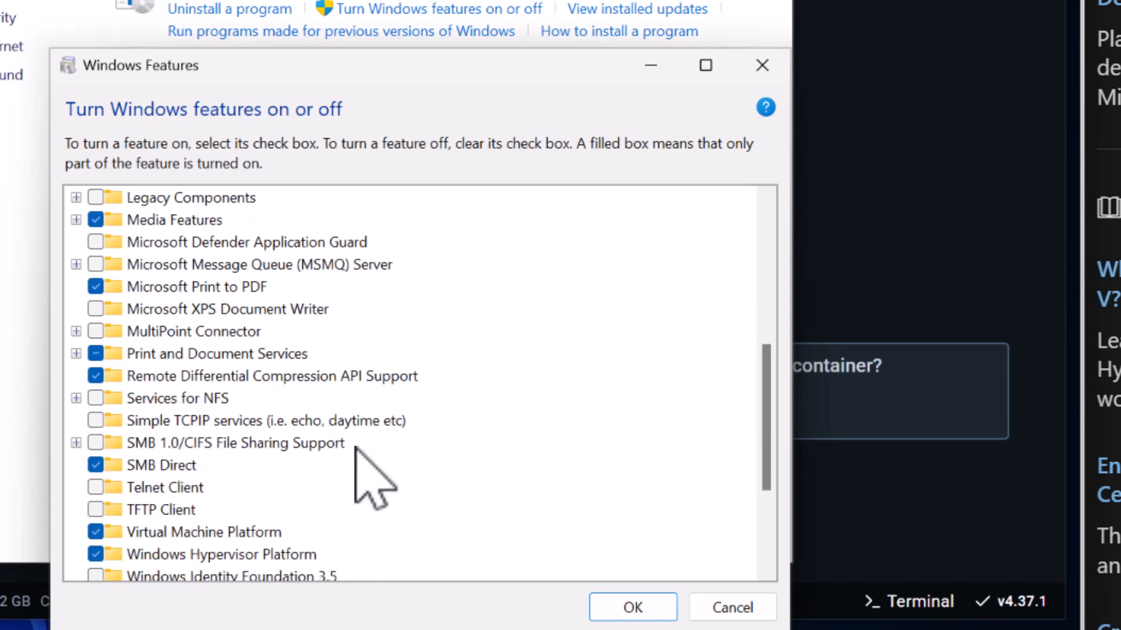
scroll(356, 449, down, 1)
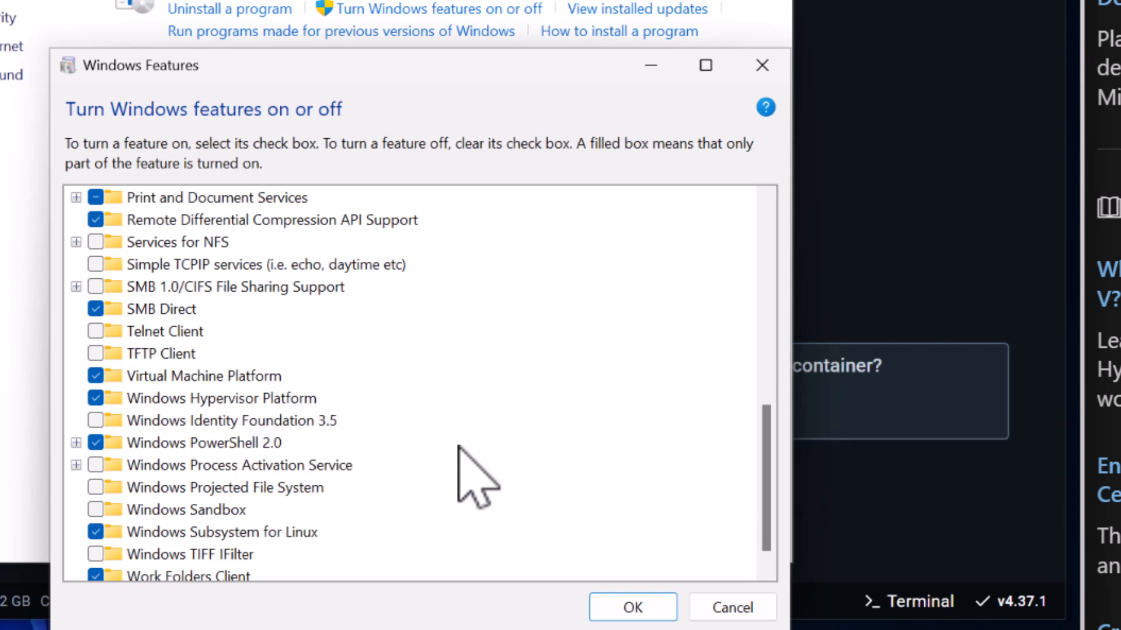
scroll(409, 459, down, 1)
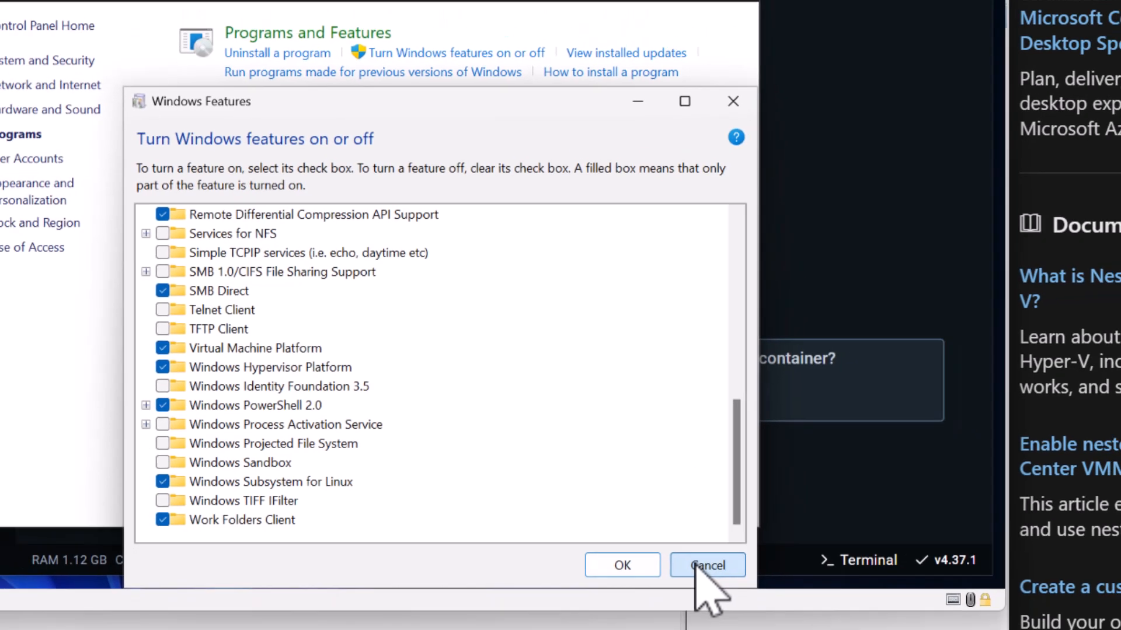
click(703, 565)
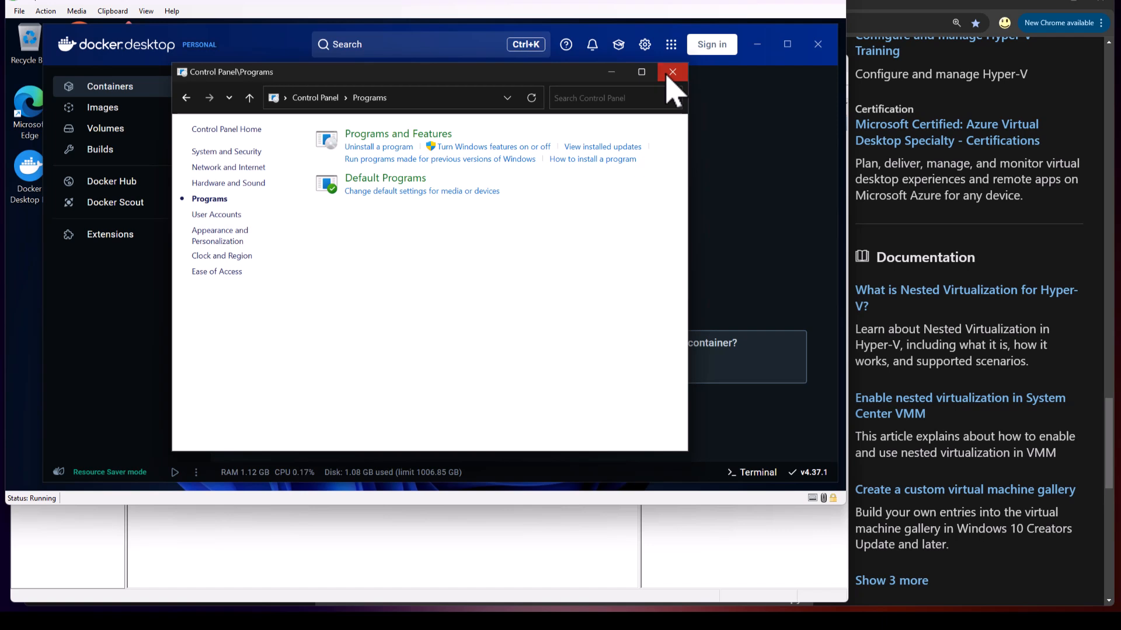
click(672, 72)
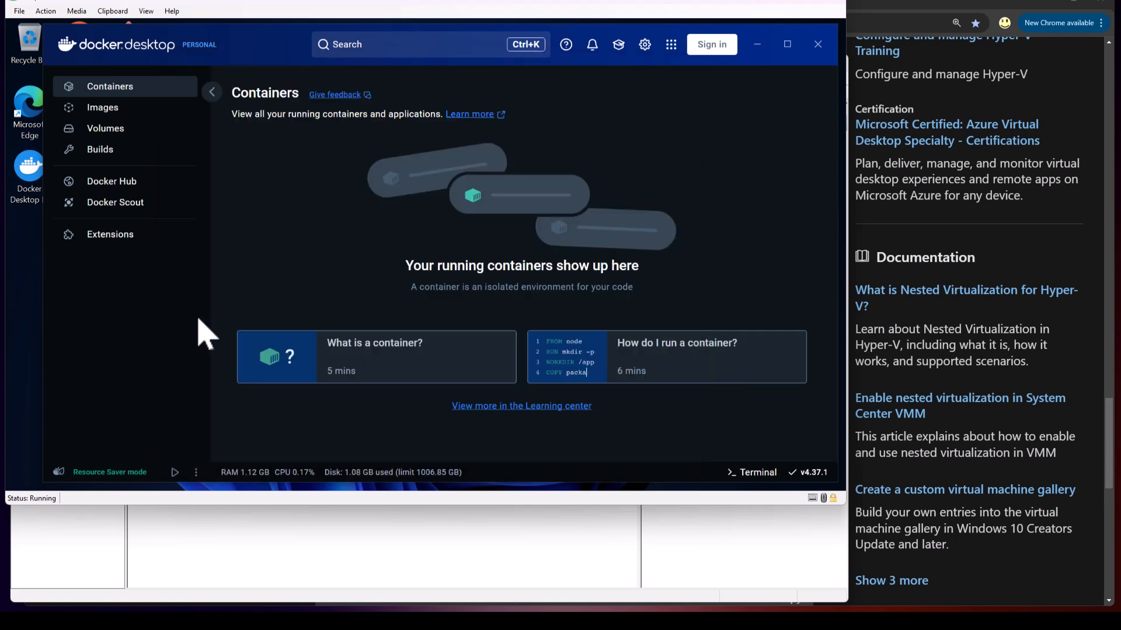